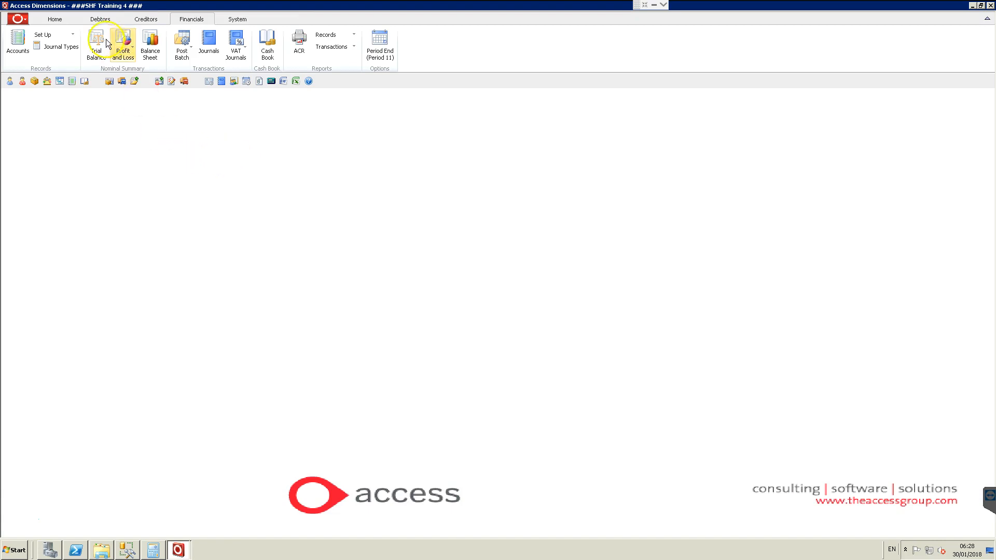
- Start a new debtors invoice and list all valid customer accounts for its account field
{"action": "left_click", "coordinate": [92, 19]}
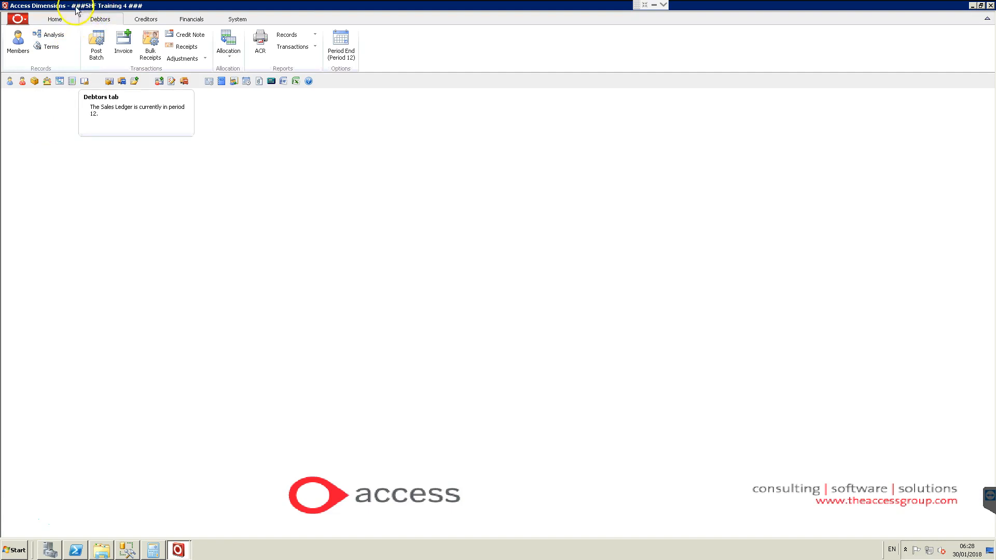
{"action": "left_click", "coordinate": [124, 45]}
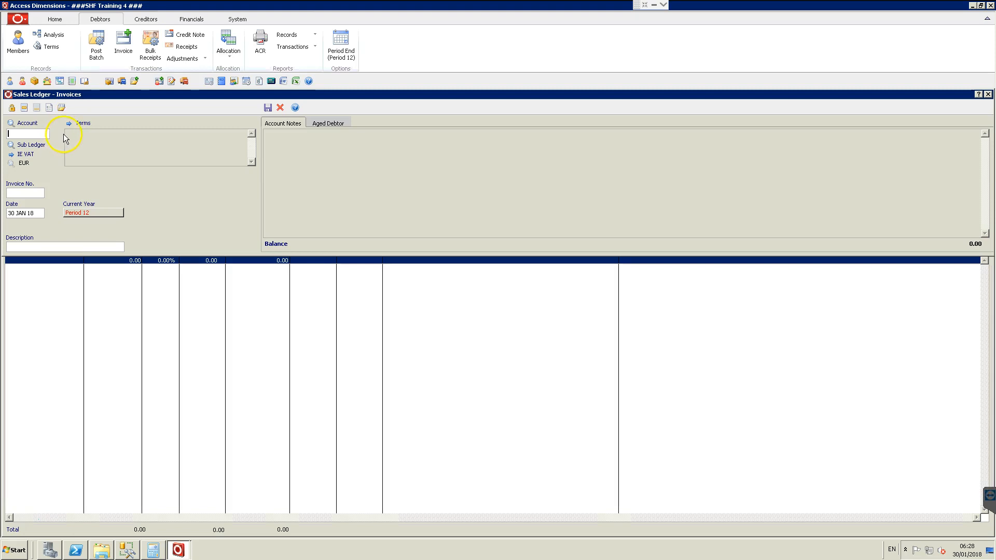
{"action": "key", "text": "F4"}
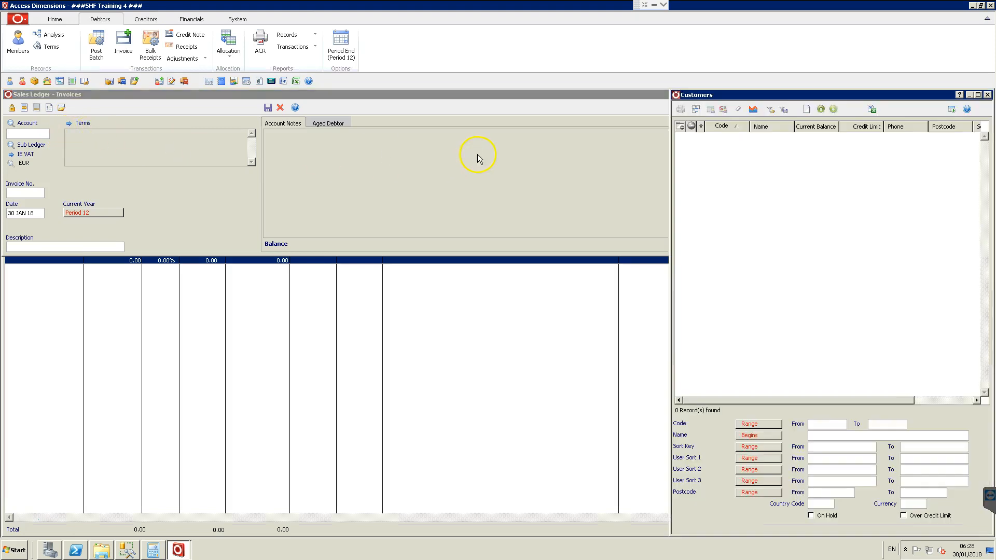
{"action": "left_click", "coordinate": [952, 109]}
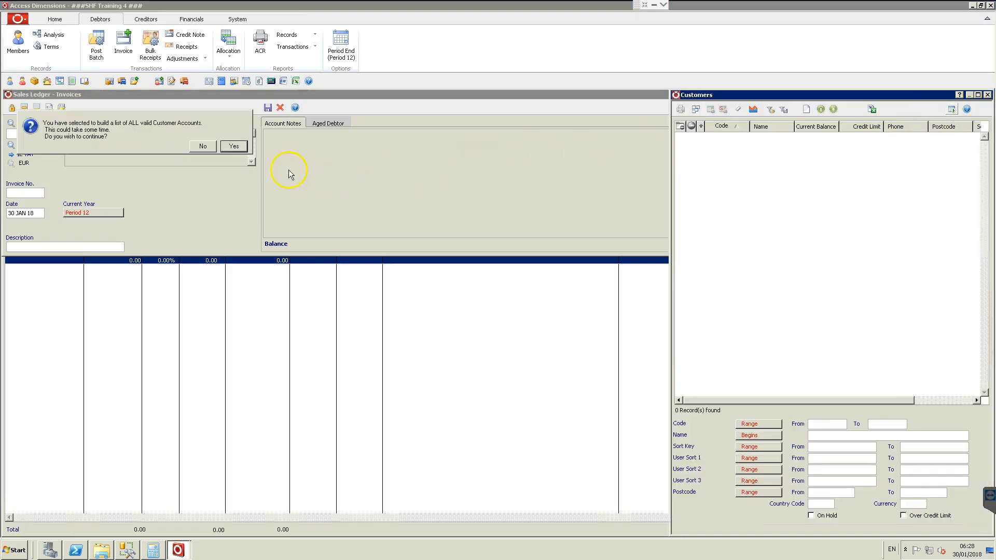
{"action": "left_click", "coordinate": [236, 147]}
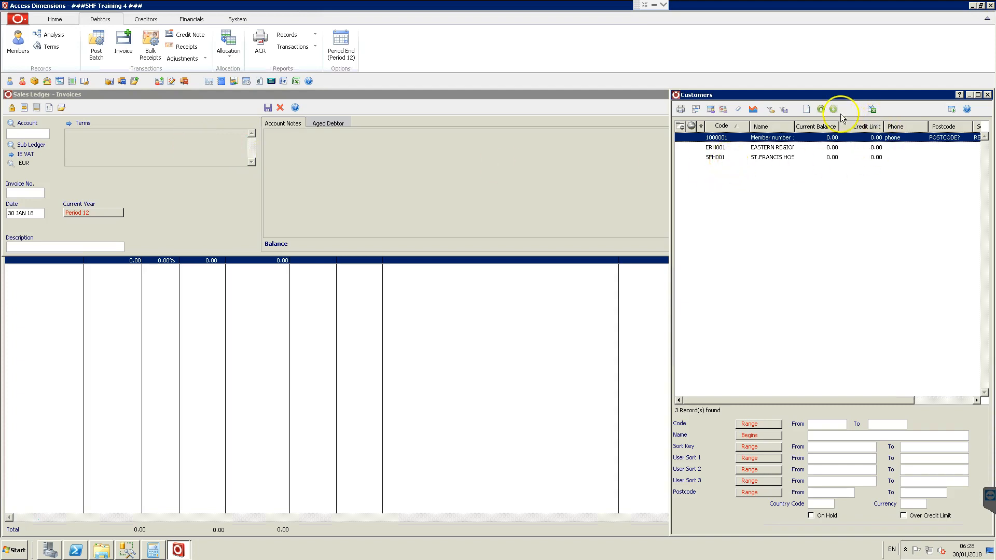
- Start a new customer record with the code NEW001 and the name "New Customer Code"
{"action": "left_click", "coordinate": [807, 111]}
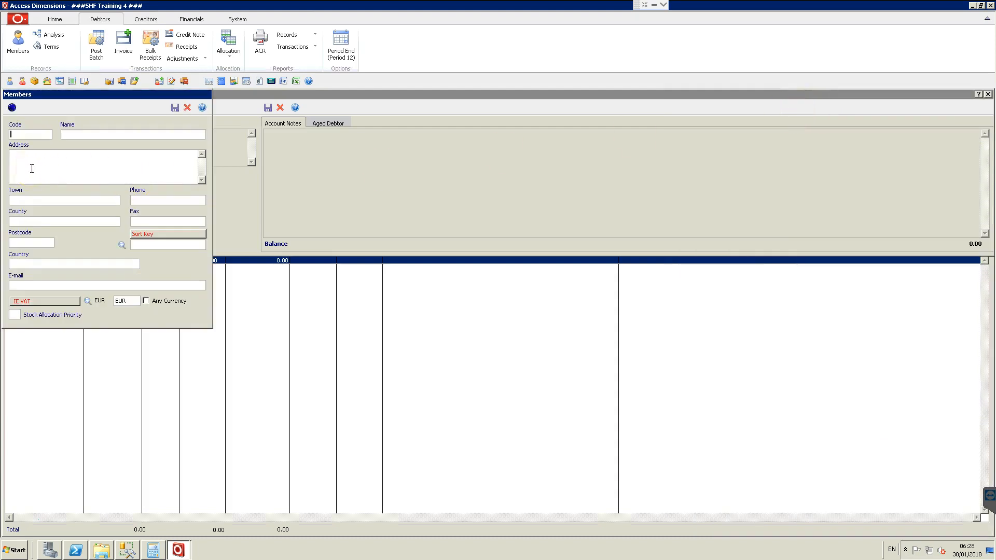
{"action": "type", "text": "NEWCUST"}
{"action": "key", "text": "BackSpace"}
{"action": "key", "text": "BackSpace"}
{"action": "type", "text": "001New Customer Code"}
{"action": "key", "text": "Tab"}
- Fill in the customer's address as Address Line 1, Address Line 2, Address Line 3, Co. Dublin, Ireland, each on its own line
{"action": "type", "text": "Address Line 1,"}
{"action": "key", "text": "Return"}
{"action": "type", "text": "Address Line 2,"}
{"action": "key", "text": "Return"}
{"action": "type", "text": "Adress"}
{"action": "key", "text": "BackSpace"}
{"action": "key", "text": "BackSpace"}
{"action": "key", "text": "BackSpace"}
{"action": "key", "text": "BackSpace"}
{"action": "type", "text": "dress Line 3,"}
{"action": "key", "text": "Return"}
{"action": "type", "text": "Co. Dublin,"}
{"action": "key", "text": "Return"}
{"action": "type", "text": "Ireland"}
- Save the new customer record and confirm its creation
{"action": "left_click", "coordinate": [136, 222]}
{"action": "left_click", "coordinate": [174, 108]}
{"action": "left_click", "coordinate": [234, 146]}
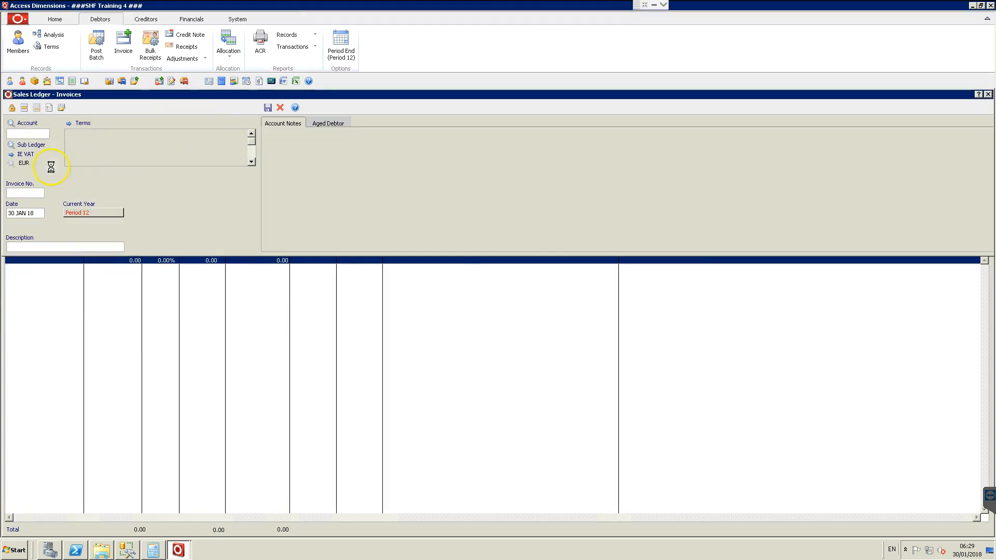
- Set the invoice number to 10001, keep the date, leave the description blank and proceed to the invoice line entry
{"action": "left_click", "coordinate": [21, 194]}
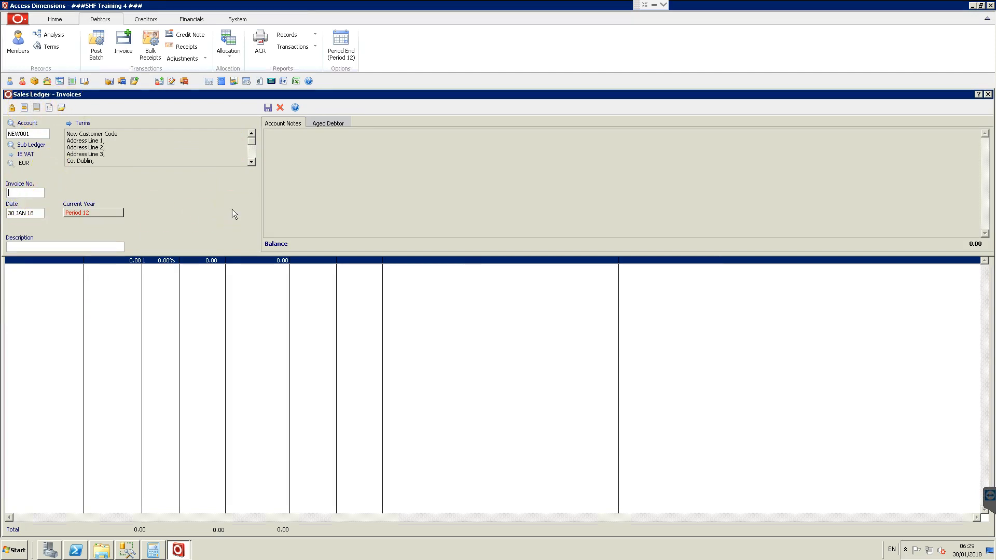
{"action": "type", "text": "10001"}
{"action": "key", "text": "Tab"}
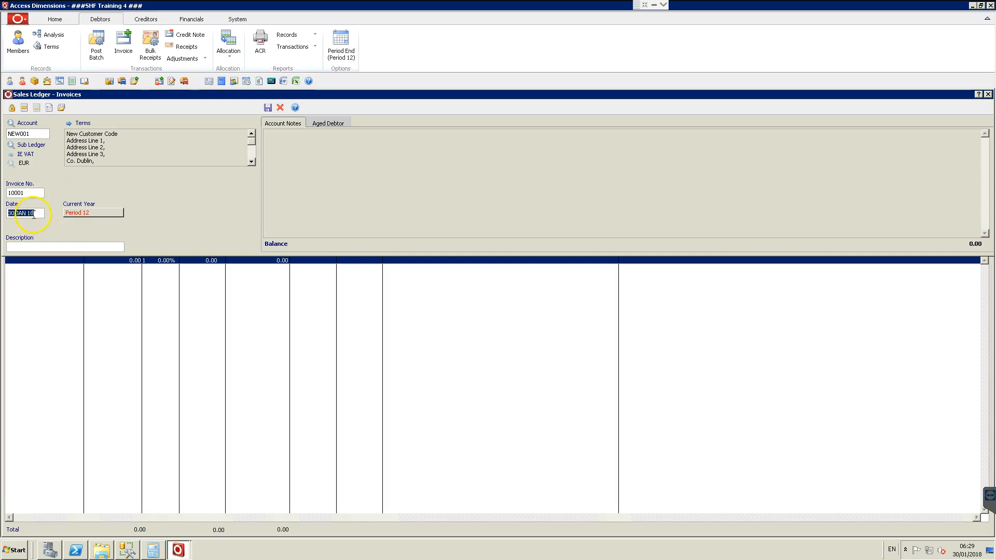
{"action": "left_click", "coordinate": [42, 245]}
{"action": "left_click", "coordinate": [48, 245]}
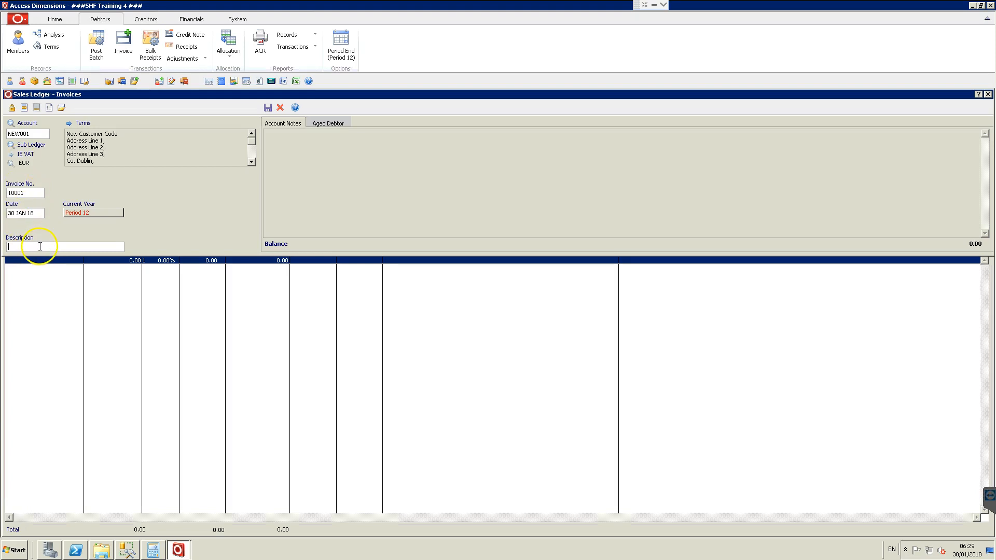
{"action": "key", "text": "Return"}
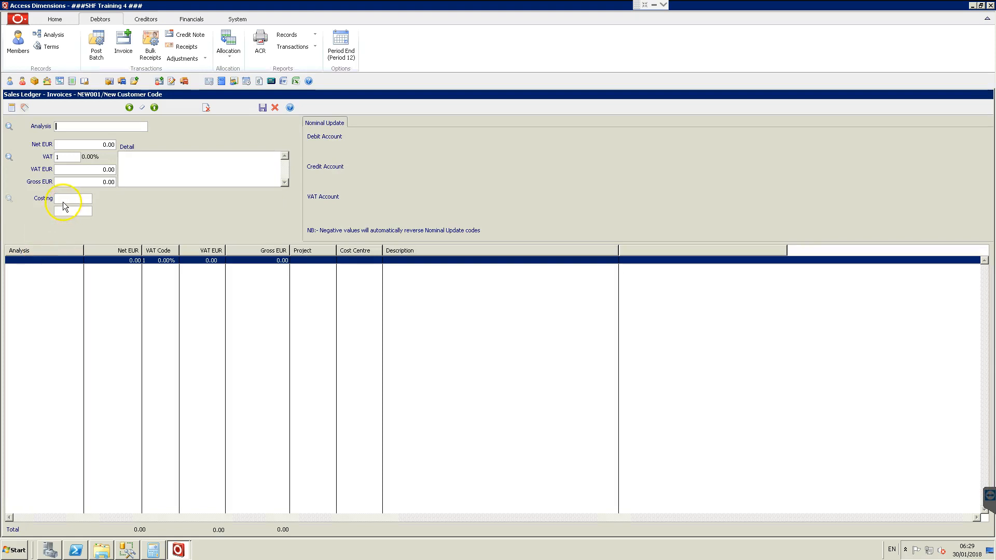
- List all sales analysis codes and assign 124-RAH-FUNDR to the first invoice line
{"action": "key", "text": "F4"}
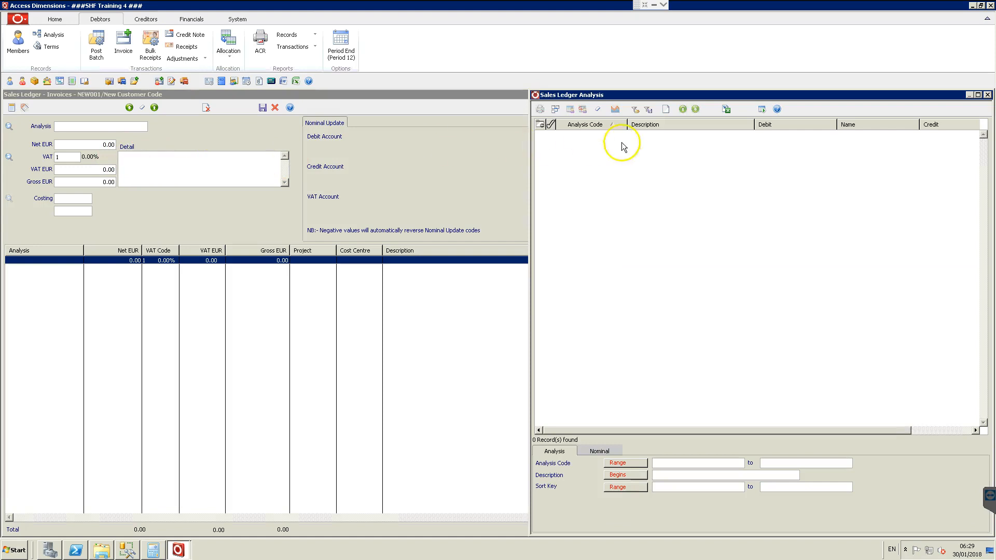
{"action": "left_click", "coordinate": [762, 108]}
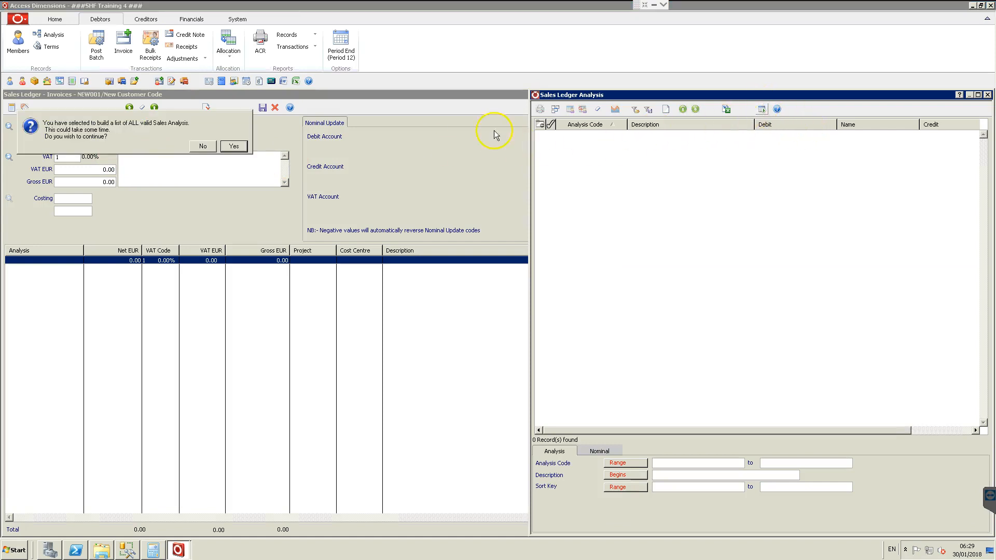
{"action": "left_click", "coordinate": [234, 145]}
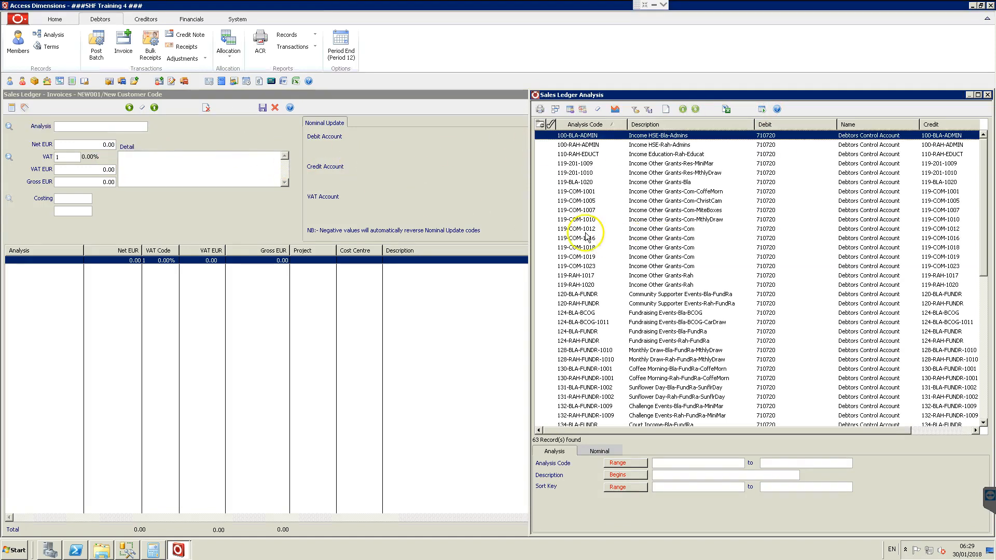
{"action": "left_click", "coordinate": [597, 349]}
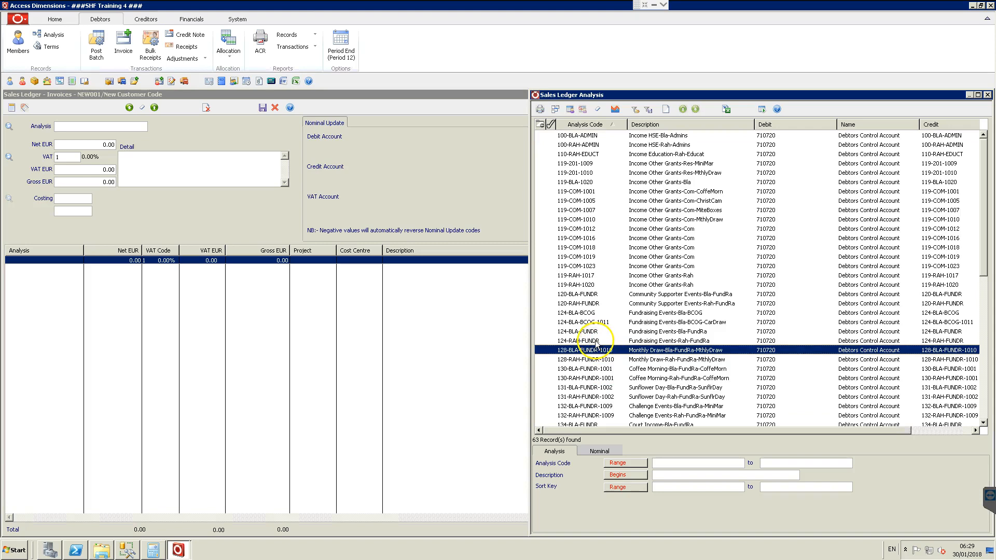
{"action": "left_click", "coordinate": [596, 342]}
{"action": "double_click", "coordinate": [597, 341]}
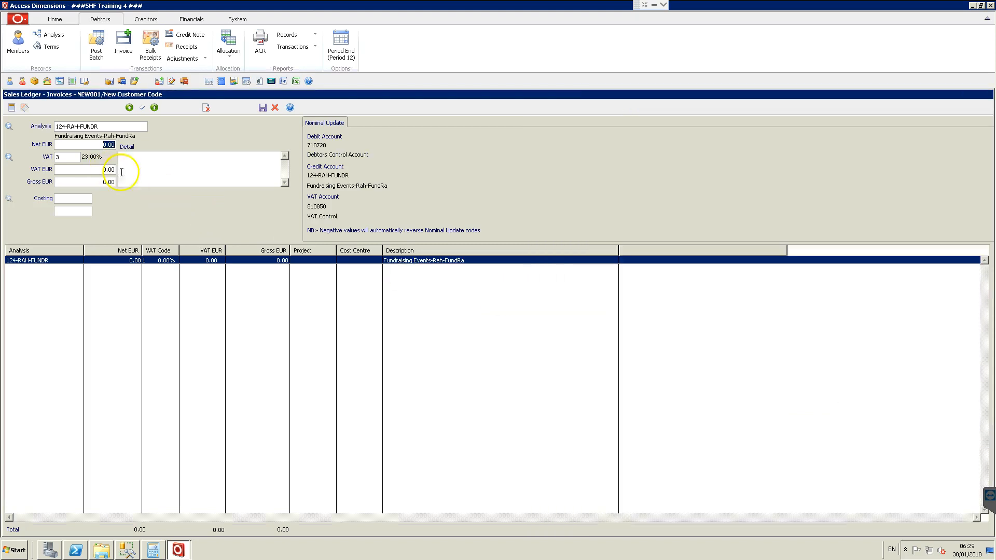
- Give the first line net 100 and detail "First line charge on the invoice - I can enter upto 240 characters in one of these fields"
{"action": "type", "text": "100"}
{"action": "key", "text": "Tab"}
{"action": "type", "text": "ine charge"}
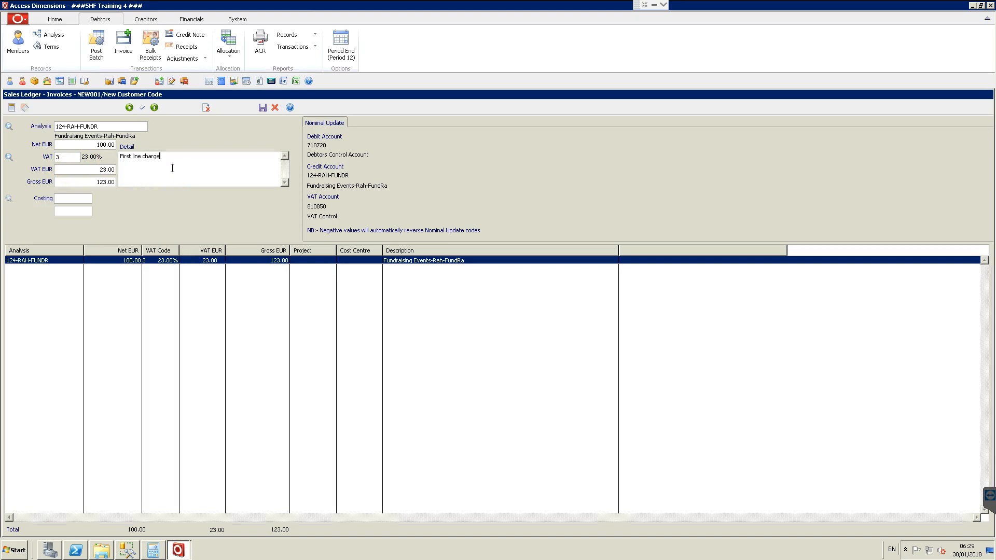
{"action": "type", "text": " on the invoice - I can enter upto 240 characters in one of these fields"}
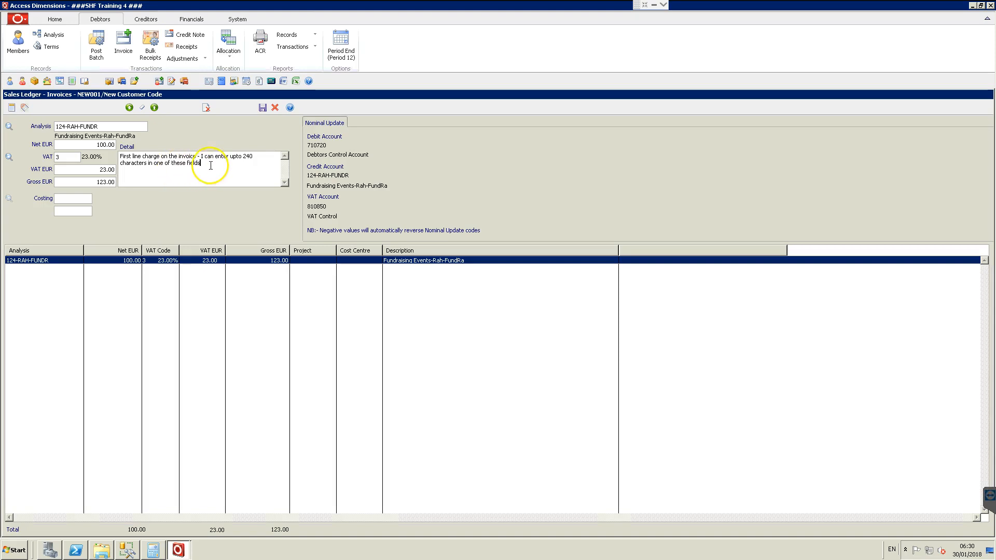
{"action": "key", "text": "Tab"}
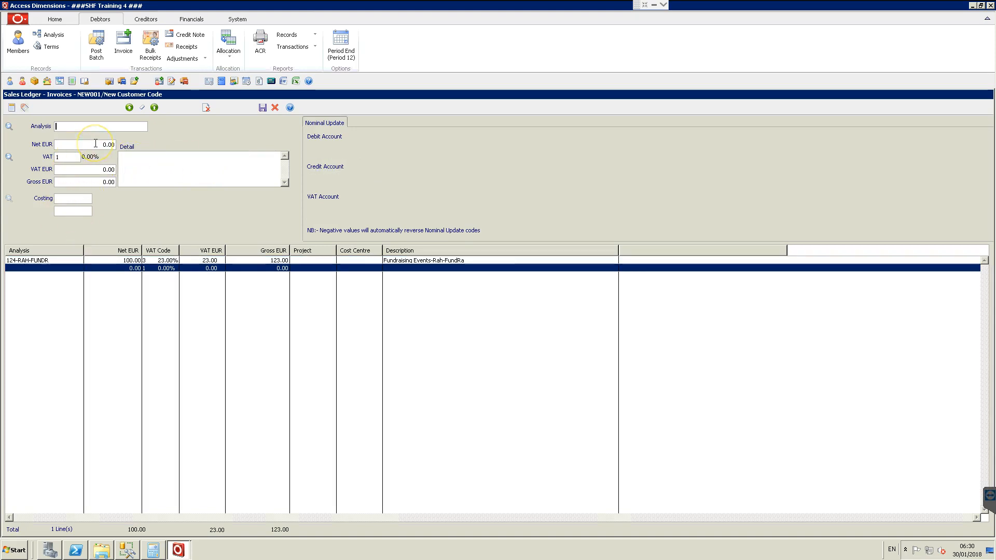
- List all sales analysis codes and assign 156-BLA-FUNDR to the second invoice line
{"action": "key", "text": "Tab"}
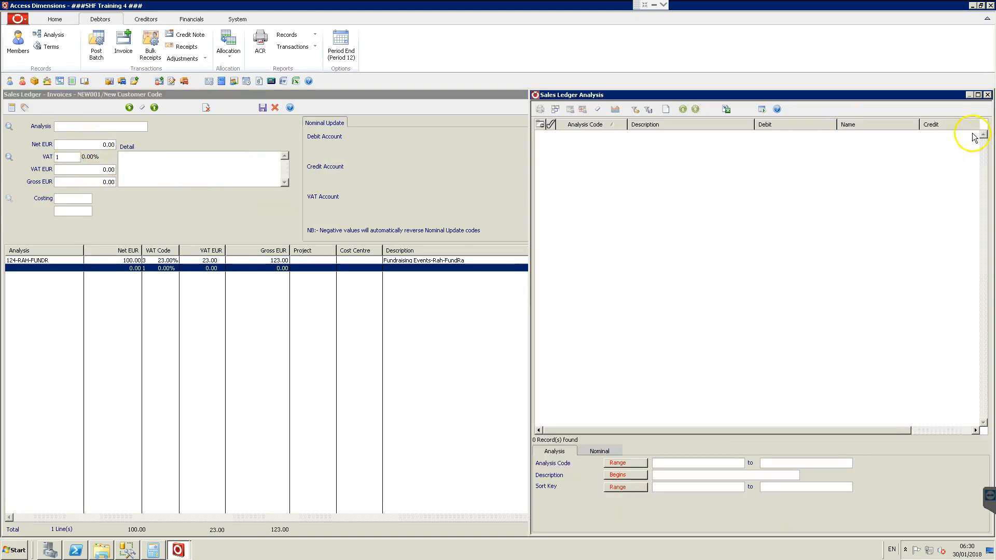
{"action": "left_click", "coordinate": [762, 109]}
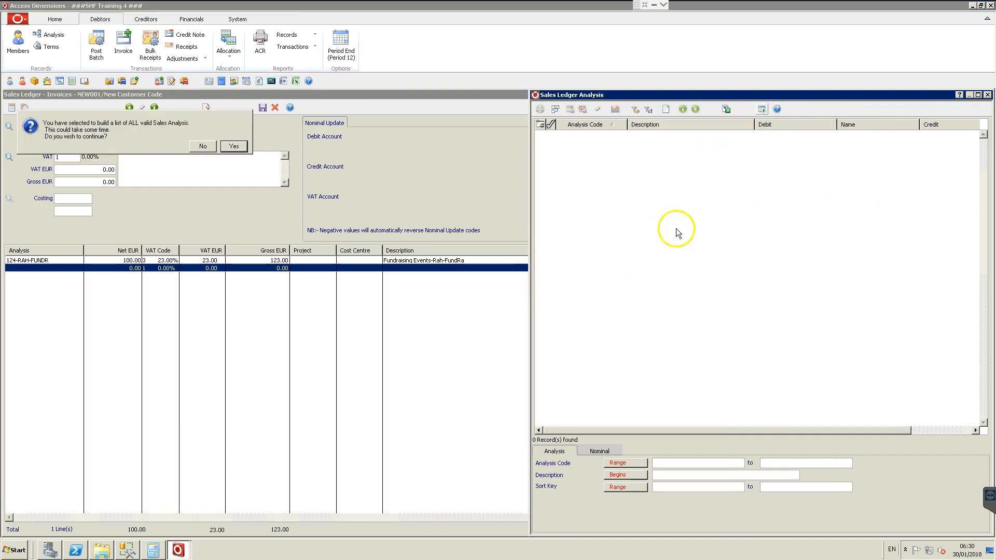
{"action": "left_click", "coordinate": [235, 148]}
{"action": "left_click_drag", "start_coordinate": [982, 188], "coordinate": [986, 266]}
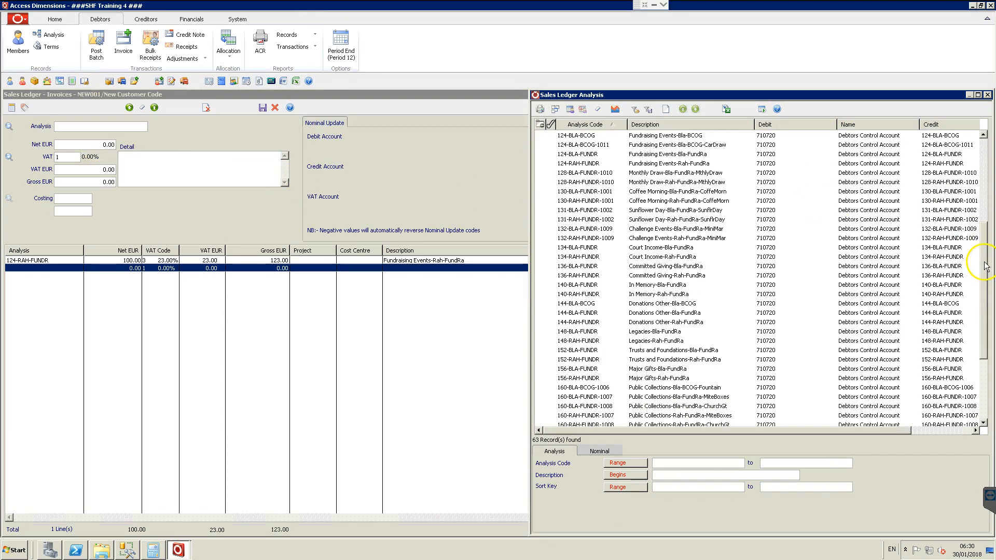
{"action": "double_click", "coordinate": [649, 369]}
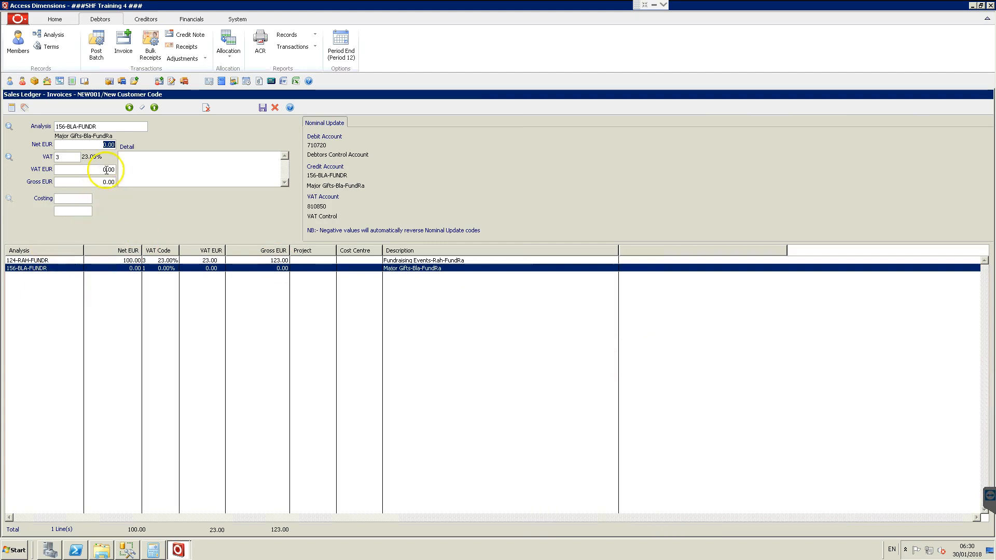
- Enter the detail "More details go here" and a net amount of 200 EUR for the second line
{"action": "left_click", "coordinate": [137, 179]}
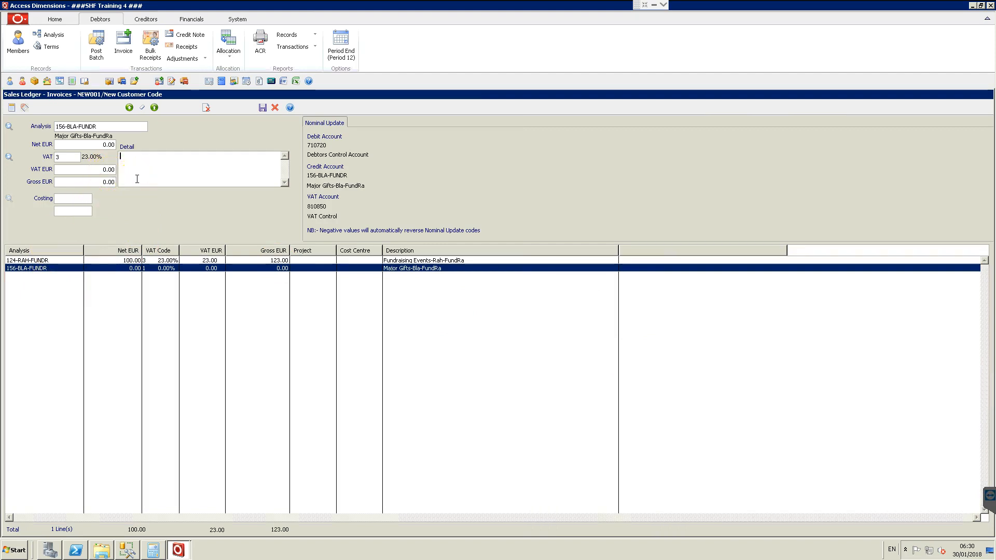
{"action": "type", "text": "More detaile"}
{"action": "type", "text": " go here"}
{"action": "left_click", "coordinate": [104, 145]}
{"action": "type", "text": "200"}
{"action": "key", "text": "Tab"}
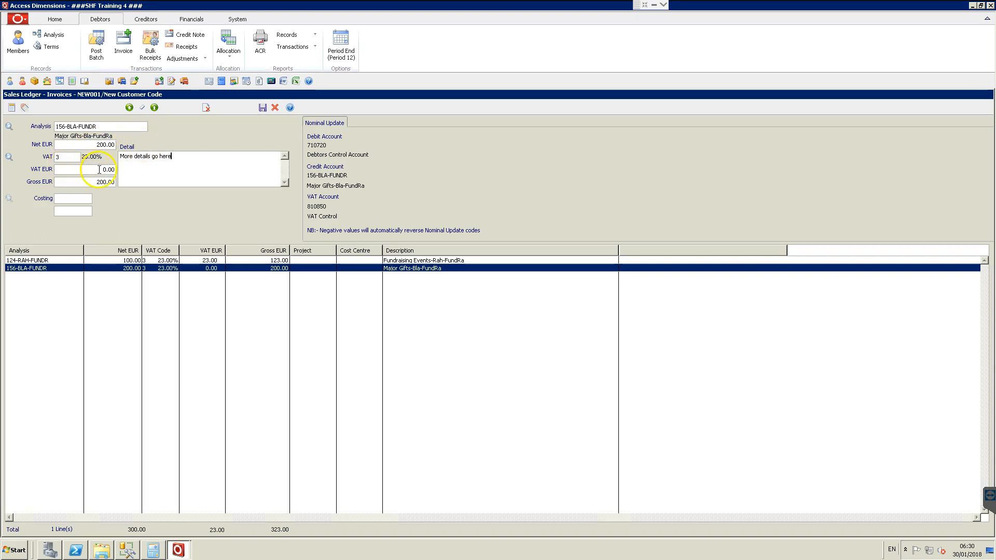
- Reselect VAT code 3 (23%) from the VAT lookup so the second line's VAT is calculated, and complete the line
{"action": "left_click", "coordinate": [65, 158]}
{"action": "left_click_drag", "start_coordinate": [65, 158], "coordinate": [11, 159]}
{"action": "left_click", "coordinate": [9, 157]}
{"action": "double_click", "coordinate": [46, 134]}
{"action": "left_click", "coordinate": [173, 184]}
{"action": "key", "text": "Tab"}
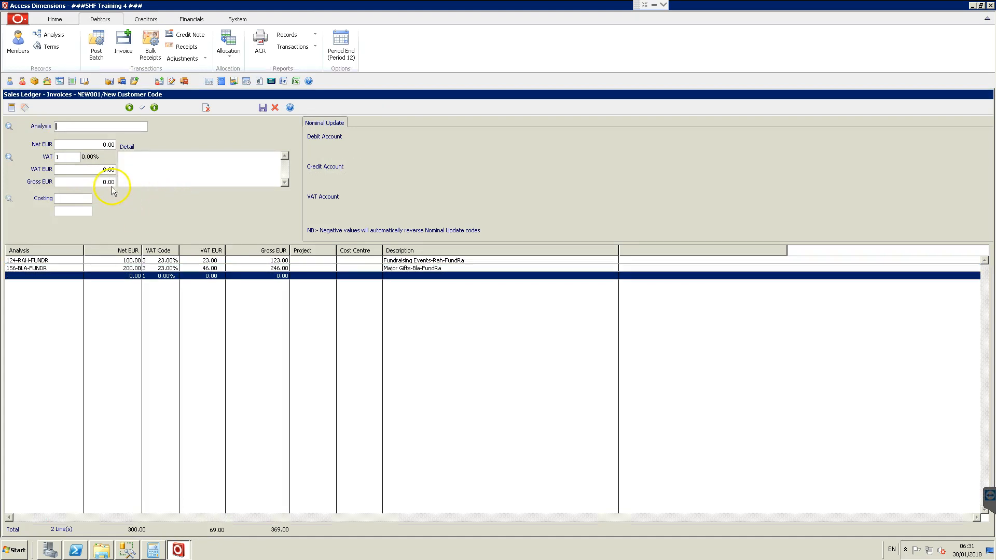
- List all sales analysis codes and assign 156-RAH-FUNDR to the third invoice line
{"action": "key", "text": "Tab"}
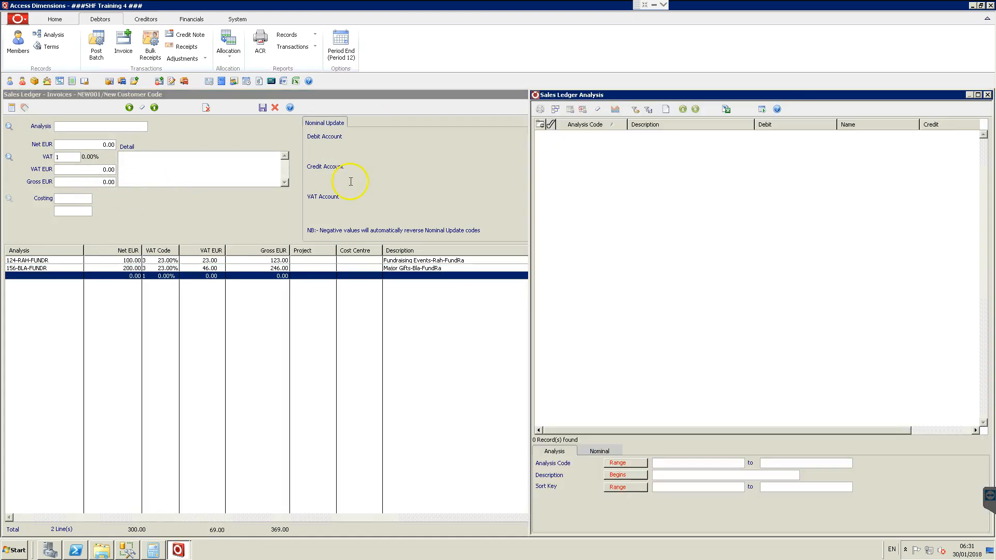
{"action": "left_click", "coordinate": [762, 109]}
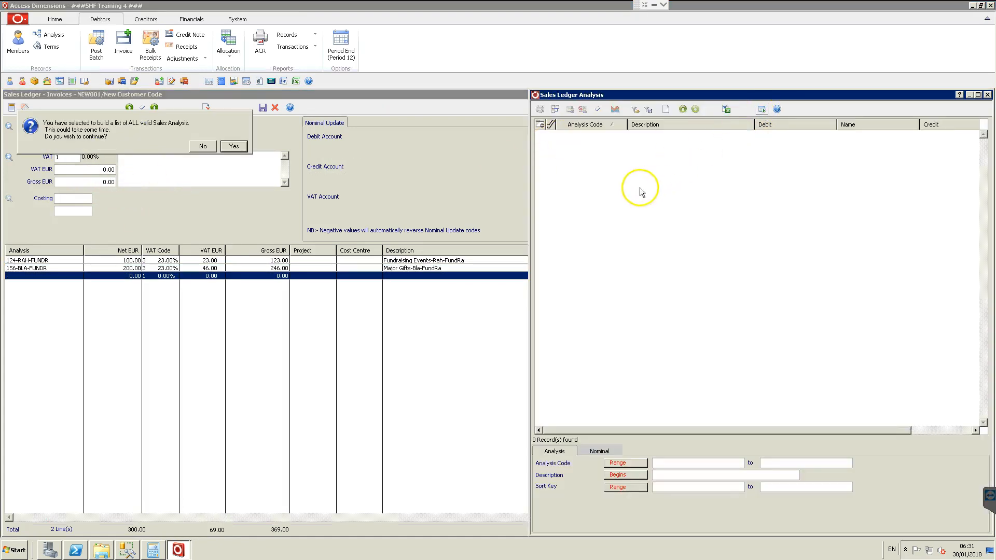
{"action": "left_click", "coordinate": [231, 144]}
{"action": "left_click_drag", "start_coordinate": [982, 213], "coordinate": [977, 369]}
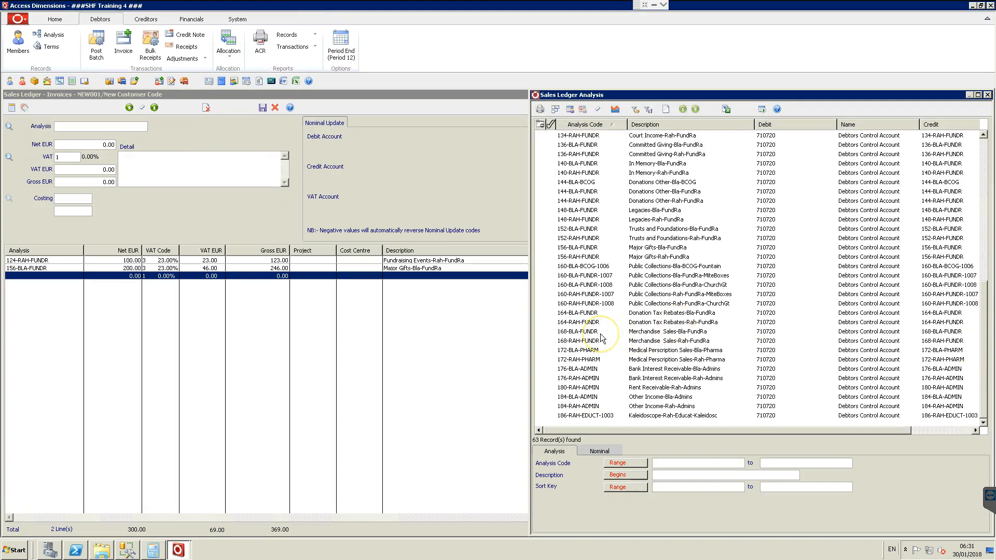
{"action": "double_click", "coordinate": [642, 258]}
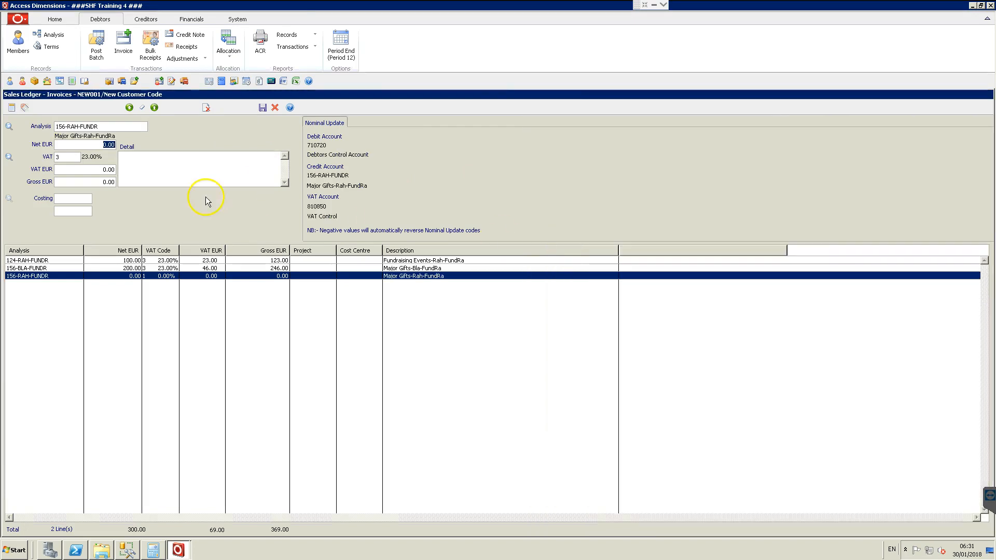
{"action": "left_click", "coordinate": [176, 171]}
{"action": "type", "text": "0123456789"}
{"action": "left_click_drag", "start_coordinate": [176, 171], "coordinate": [111, 162]}
{"action": "key", "text": "ctrl+c"}
{"action": "left_click", "coordinate": [169, 158]}
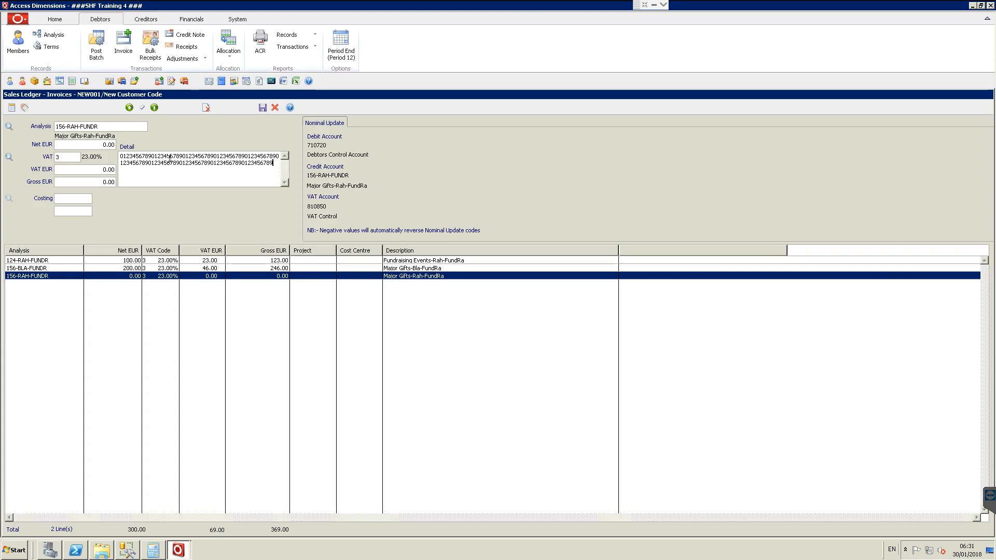
{"action": "key", "text": "ctrl+v"}
{"action": "key", "text": "ctrl+v"}
{"action": "key", "text": "ctrl+v"}
{"action": "key", "text": "ctrl+v"}
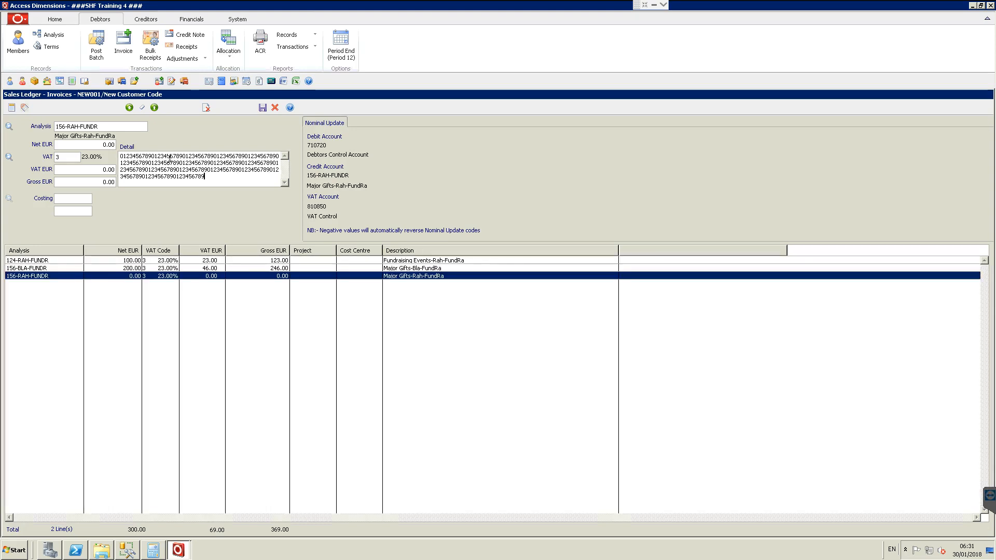
{"action": "key", "text": "ctrl+v"}
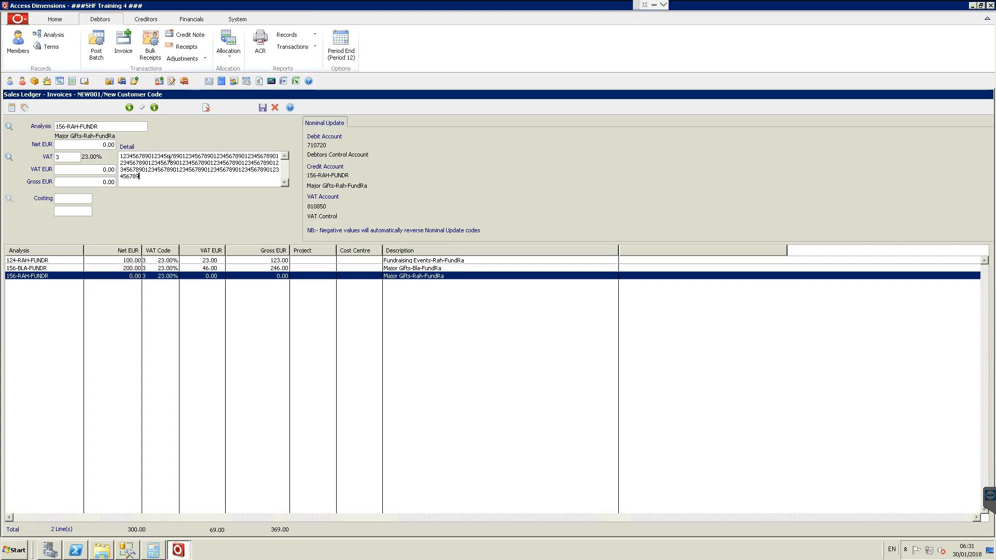
{"action": "key", "text": "ctrl+v"}
- Set the third line's net amount to 400 EUR and reselect VAT code 3 (23%) from the VAT lookup
{"action": "left_click_drag", "start_coordinate": [96, 144], "coordinate": [135, 145]}
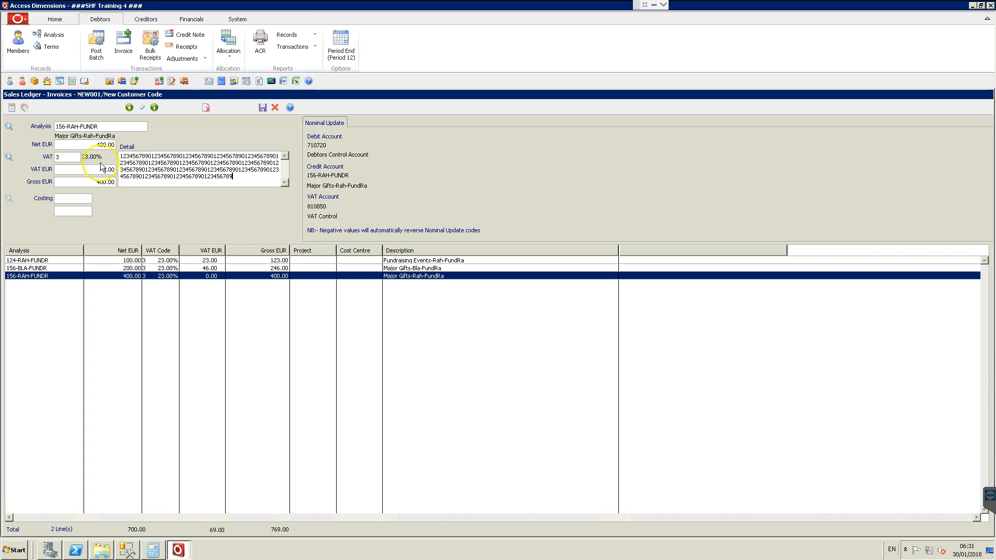
{"action": "left_click", "coordinate": [58, 161]}
{"action": "left_click", "coordinate": [9, 157]}
{"action": "double_click", "coordinate": [60, 138]}
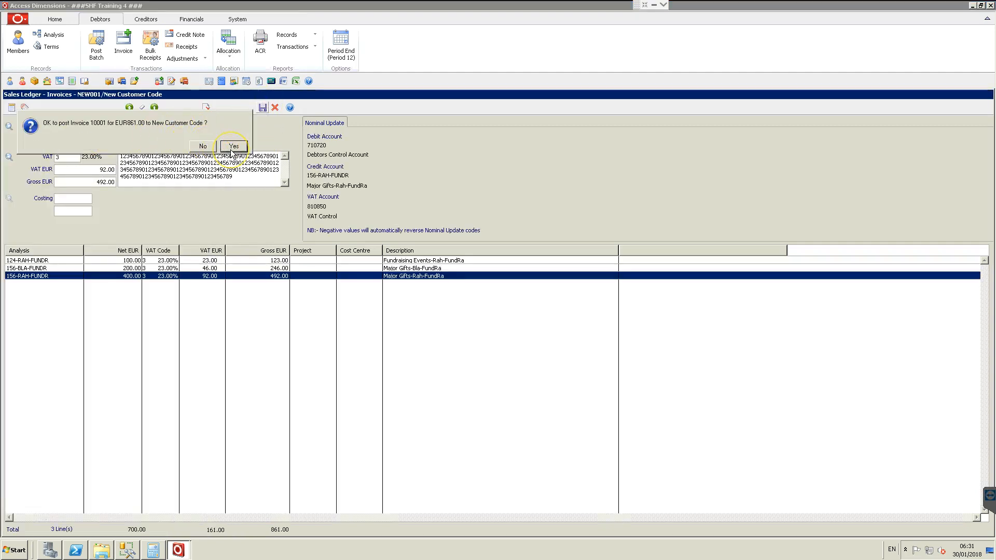
- Return to the invoice header, enable the Batch Transaction option, save invoice 10001 as batched, and close the invoice screen
{"action": "left_click", "coordinate": [232, 150]}
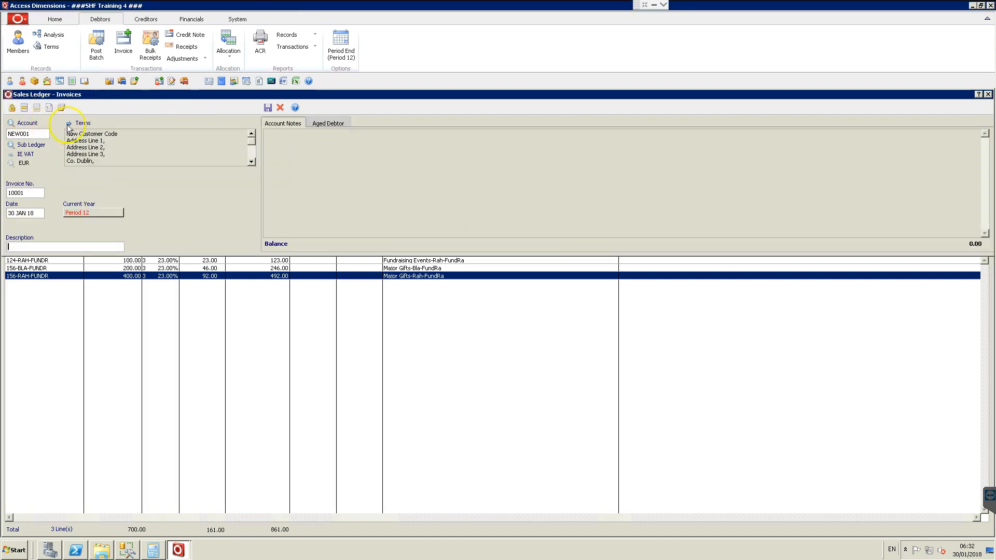
{"action": "left_click", "coordinate": [49, 108]}
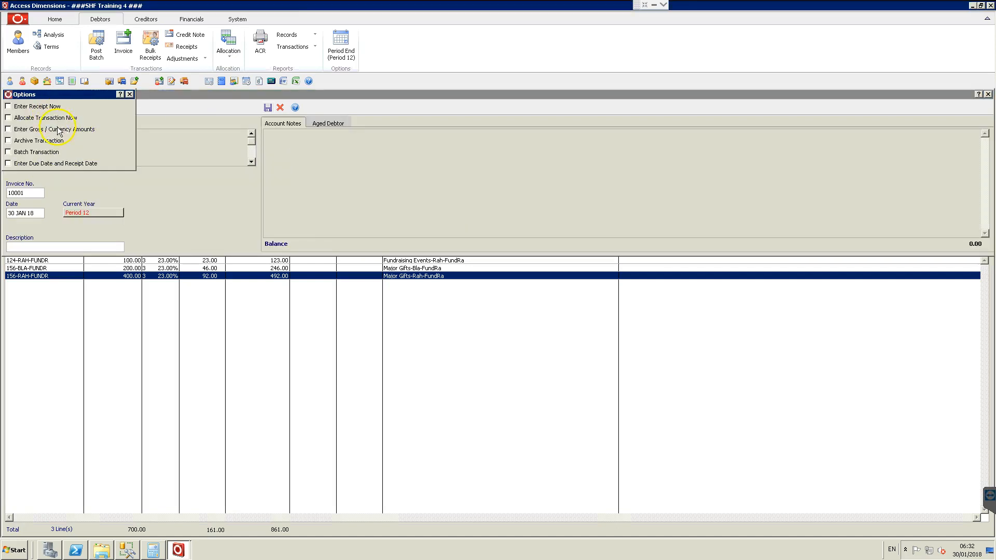
{"action": "left_click", "coordinate": [23, 155]}
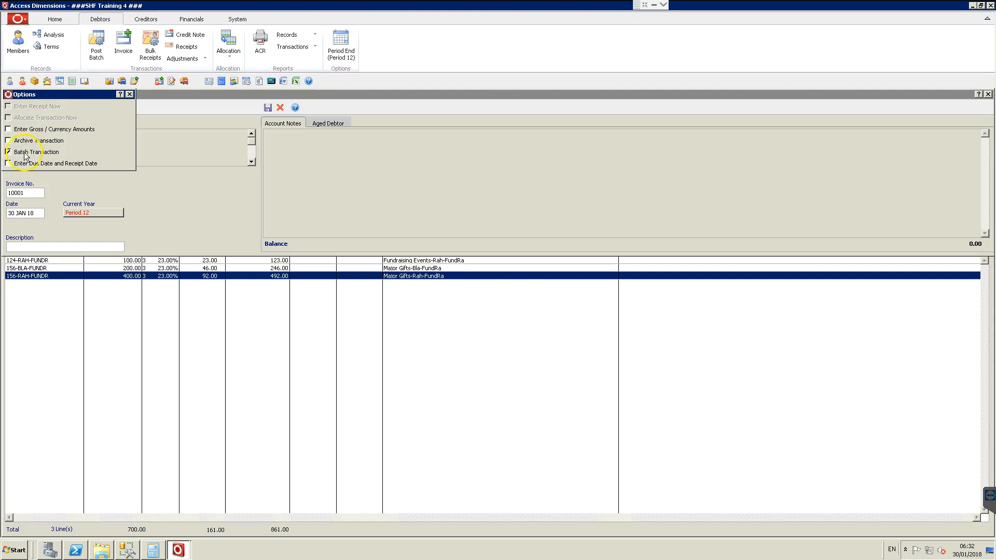
{"action": "left_click", "coordinate": [268, 107]}
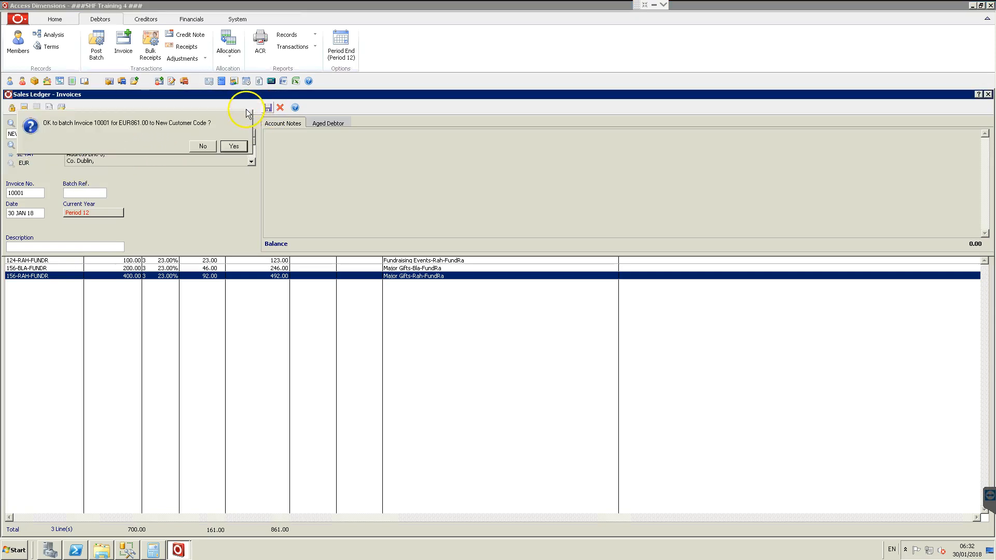
{"action": "left_click", "coordinate": [231, 146]}
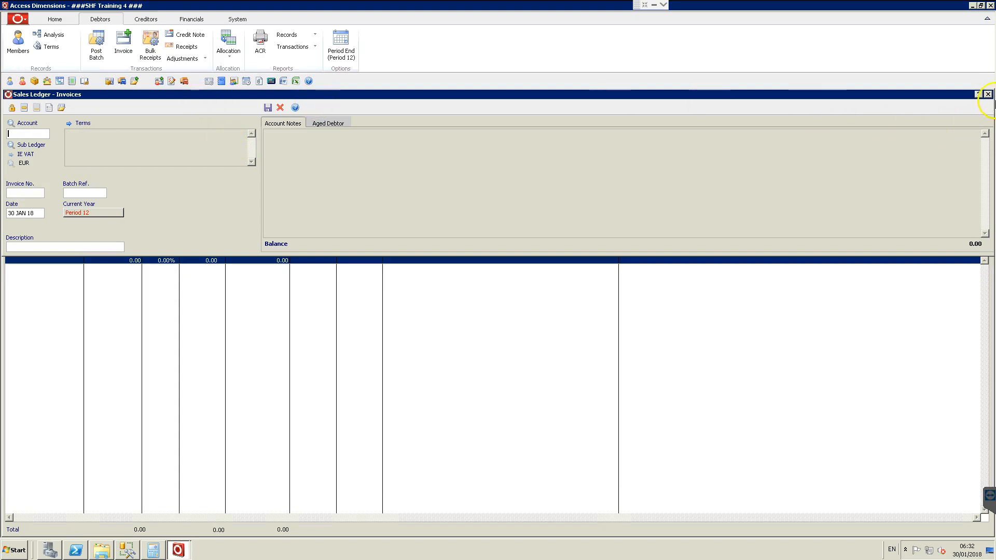
{"action": "left_click", "coordinate": [988, 95]}
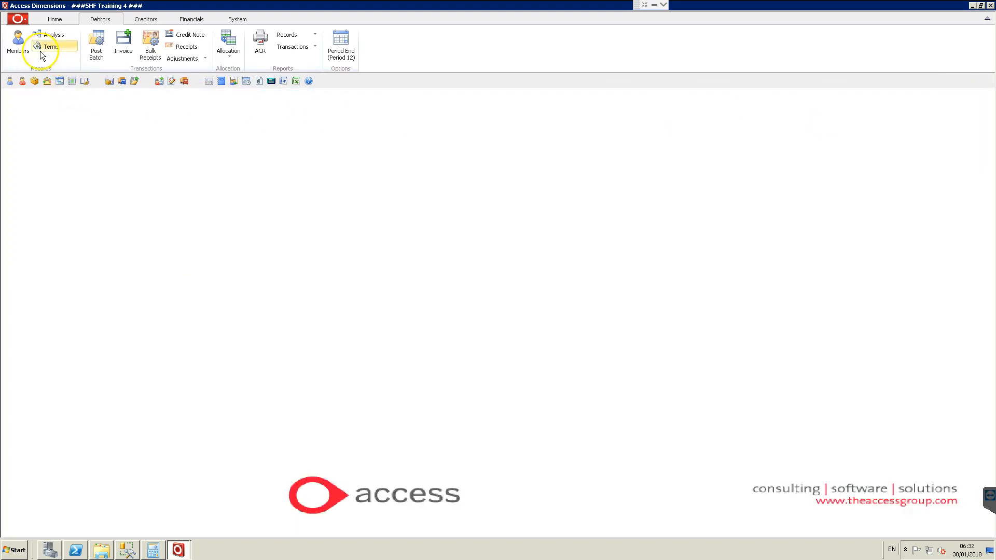
- Run the Invoice 001 report from the Sales Ledger Crystal Reports for invoice number 10001 only
{"action": "left_click", "coordinate": [260, 46]}
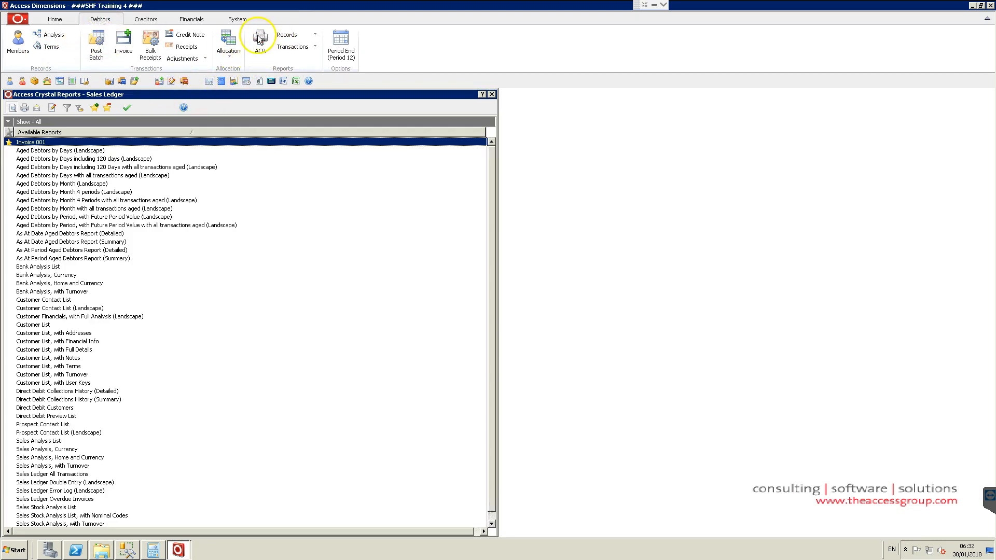
{"action": "double_click", "coordinate": [28, 143]}
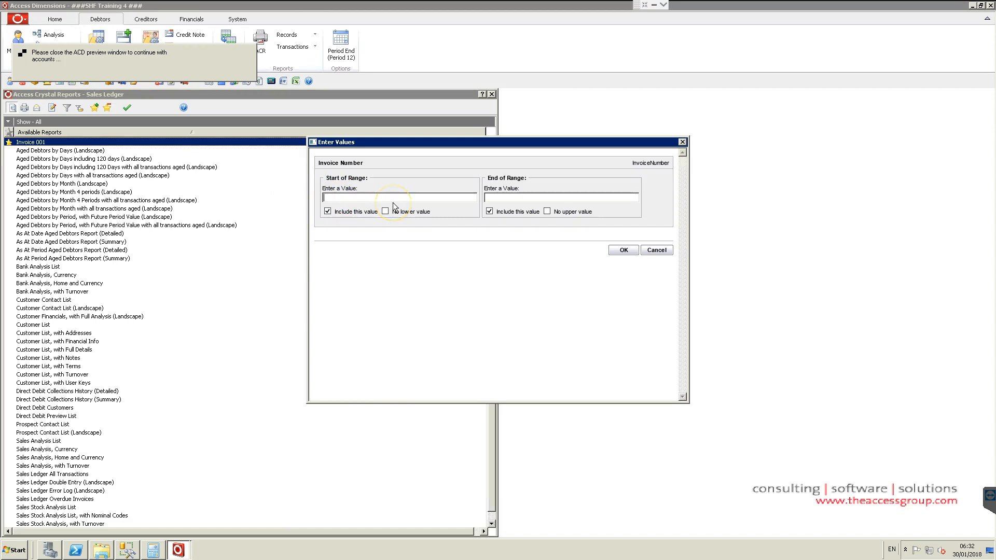
{"action": "type", "text": "10001"}
{"action": "key", "text": "Tab"}
{"action": "key", "text": "Tab"}
{"action": "left_click", "coordinate": [487, 200]}
{"action": "type", "text": "1"}
{"action": "left_click", "coordinate": [624, 250]}
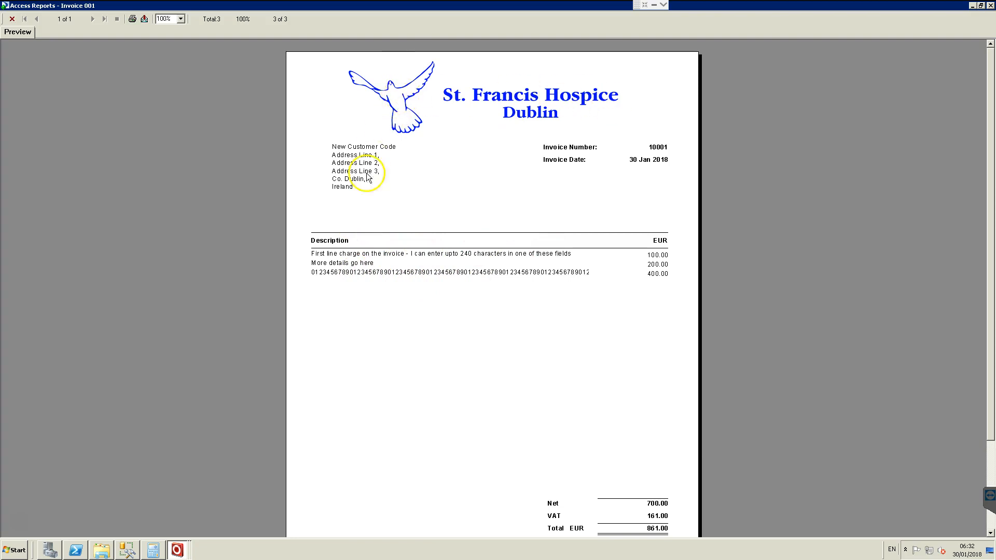
- Review the previewed invoice down to its footer and check the available export formats, cancelling the export
{"action": "left_click", "coordinate": [991, 470]}
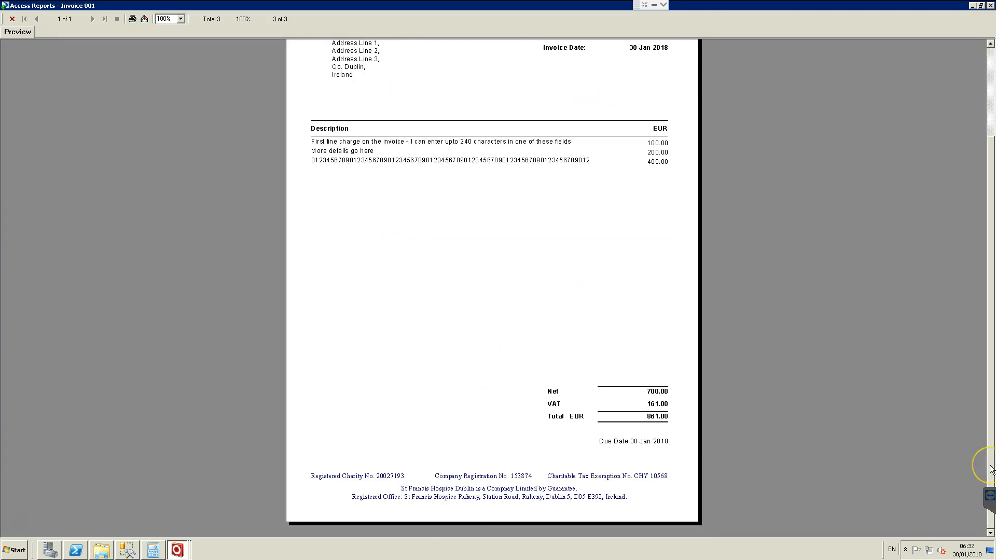
{"action": "left_click_drag", "start_coordinate": [990, 465], "coordinate": [992, 338]}
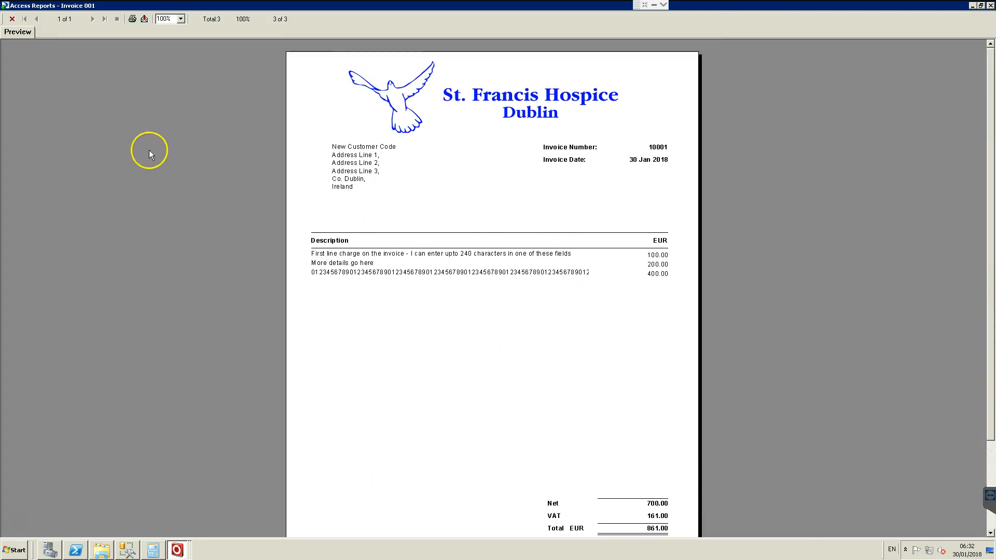
{"action": "left_click", "coordinate": [146, 20]}
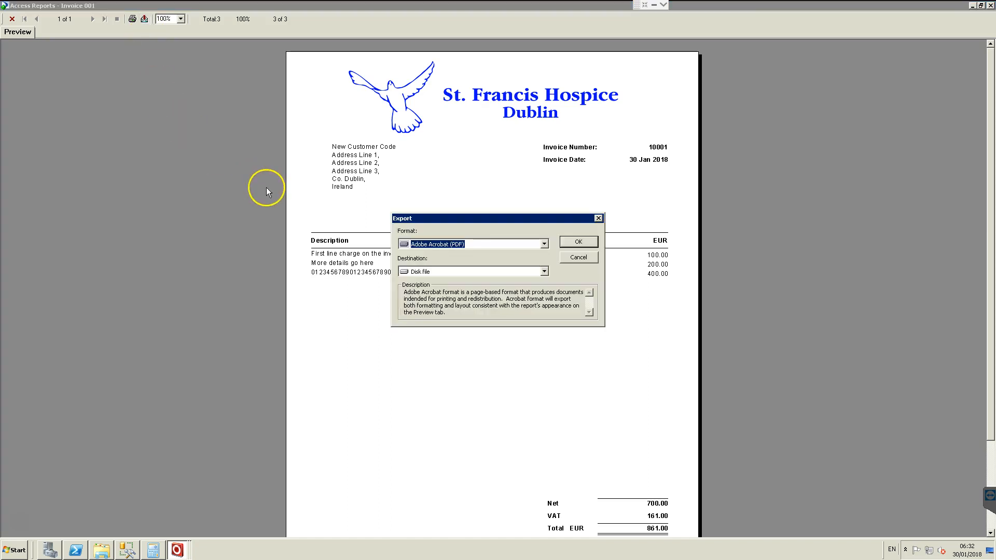
{"action": "left_click", "coordinate": [544, 244]}
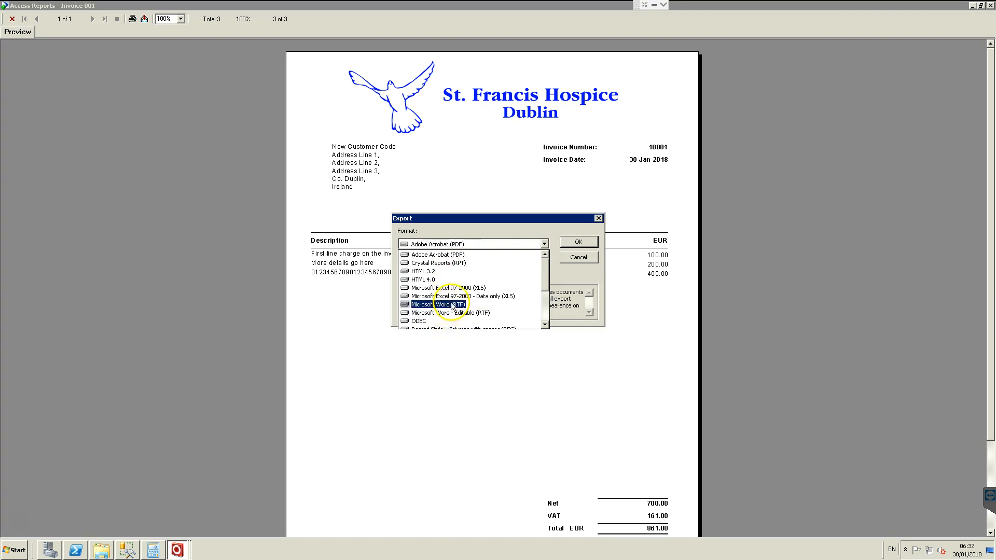
{"action": "left_click", "coordinate": [573, 222]}
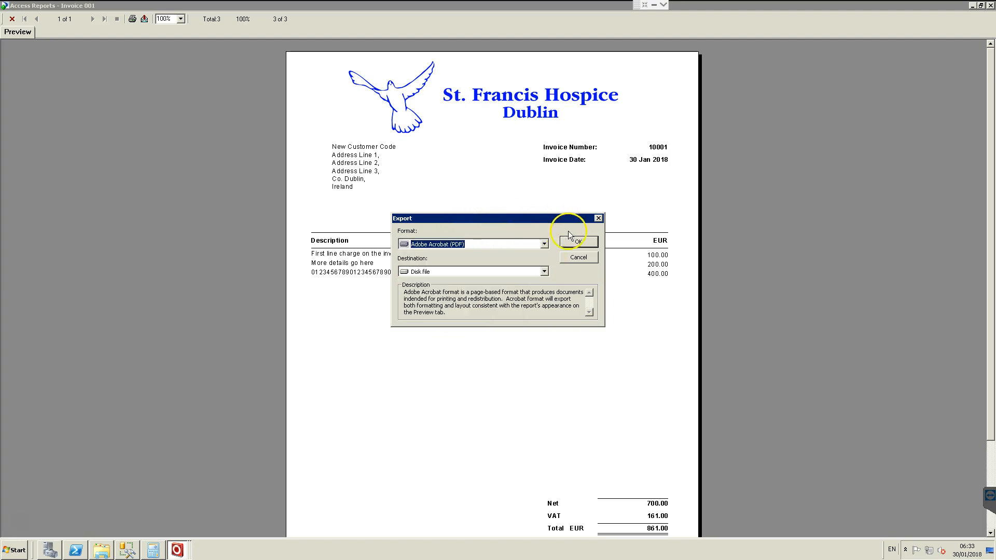
{"action": "left_click", "coordinate": [586, 260]}
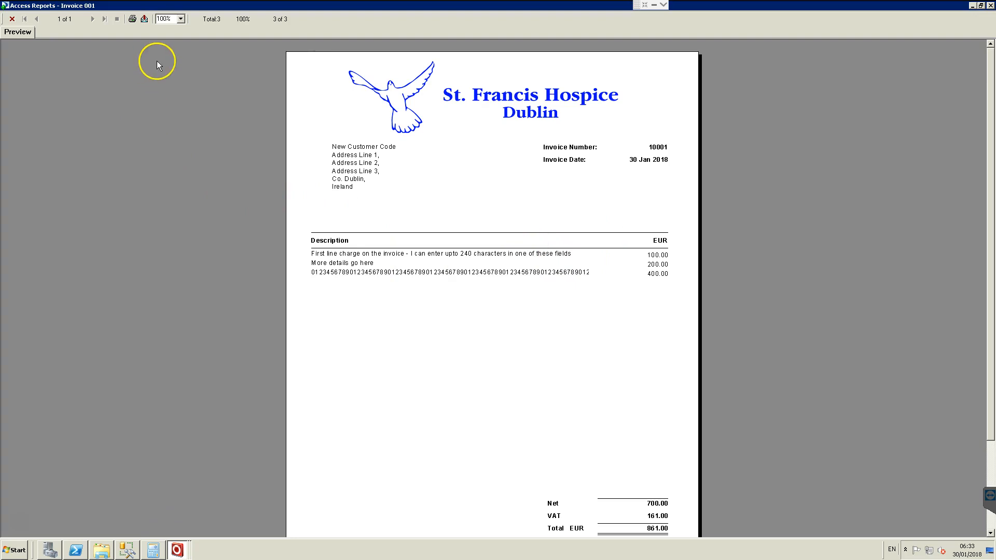
- Print one copy of all pages of the previewed invoice and close the preview
{"action": "left_click", "coordinate": [132, 21]}
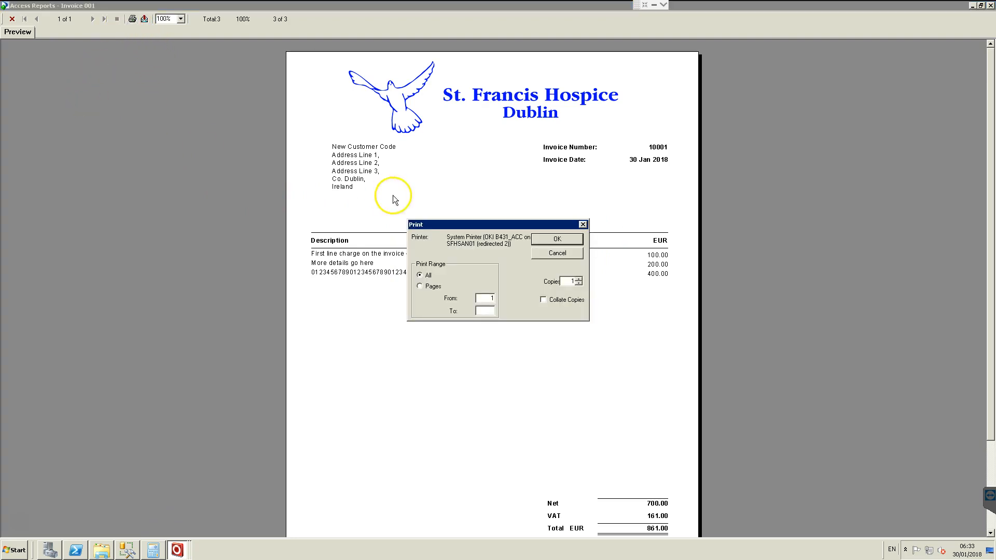
{"action": "left_click", "coordinate": [542, 239]}
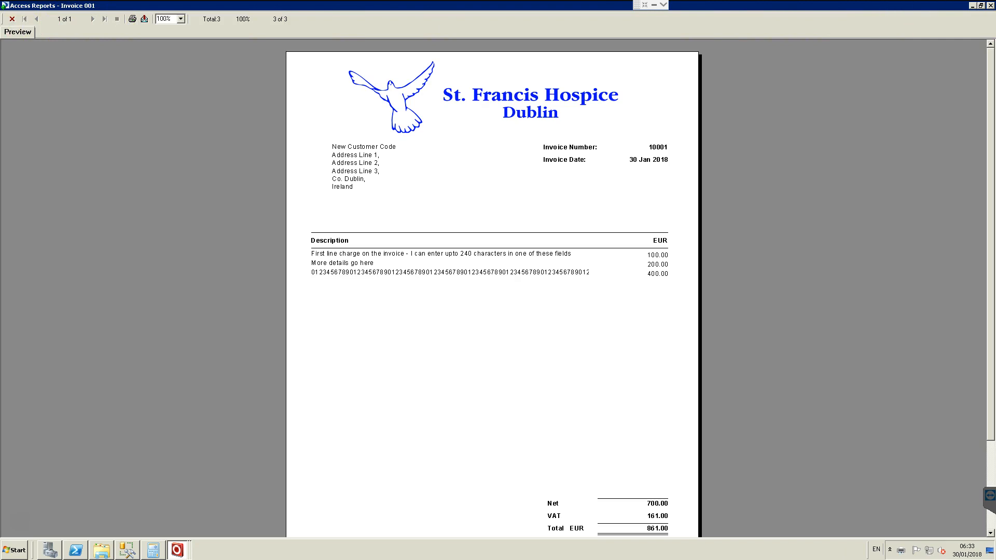
{"action": "left_click", "coordinate": [990, 6]}
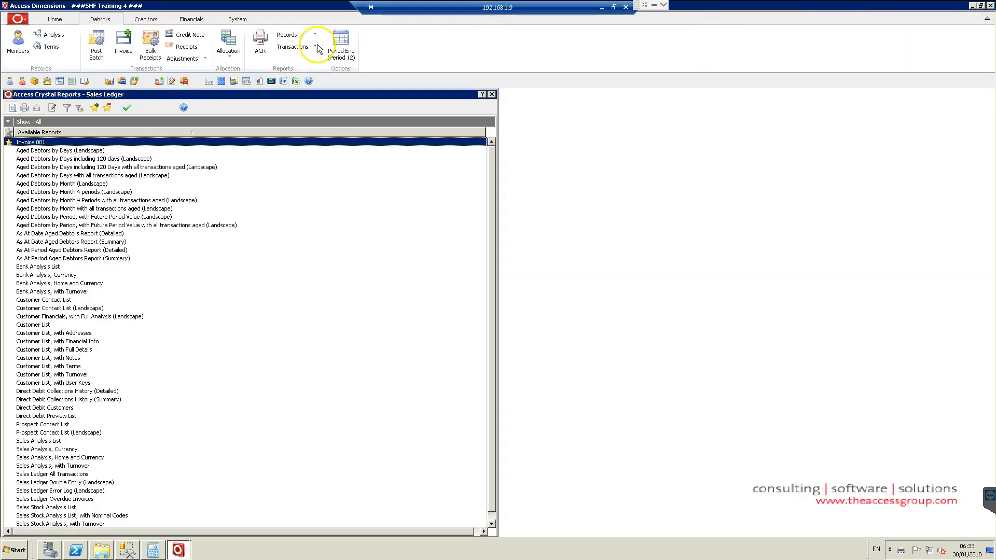
- Check the available printers in the page setup without changing the printer, and close the report list
{"action": "left_click", "coordinate": [21, 20]}
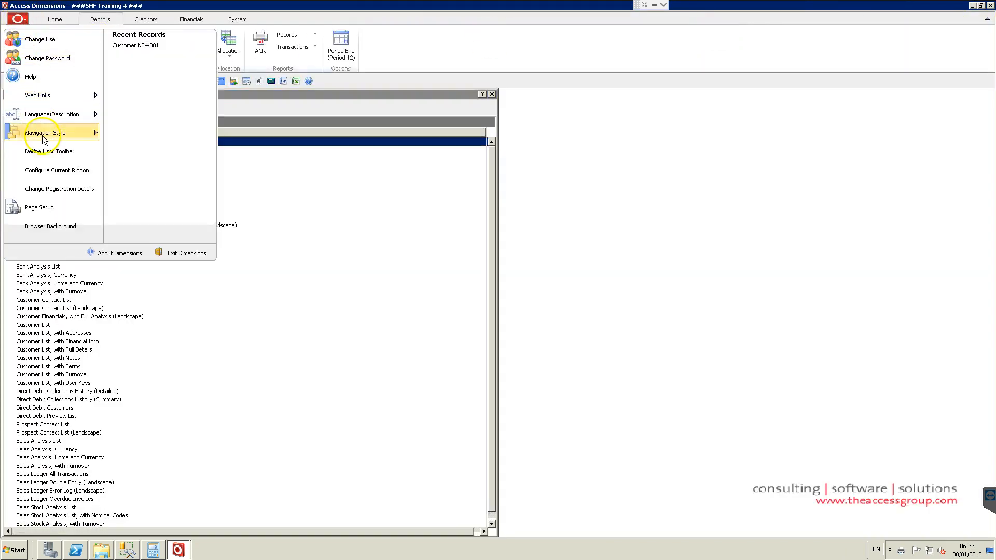
{"action": "left_click", "coordinate": [45, 206]}
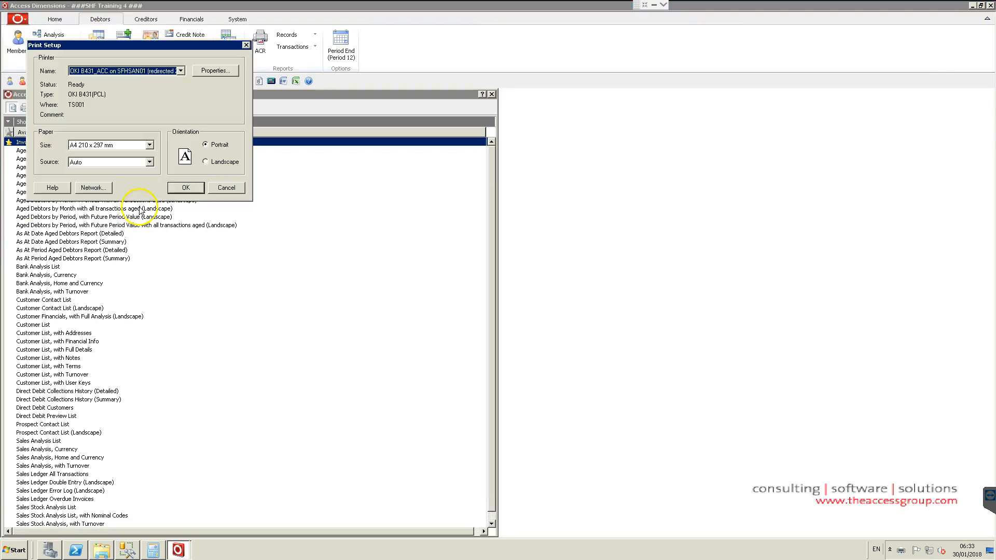
{"action": "left_click", "coordinate": [181, 71]}
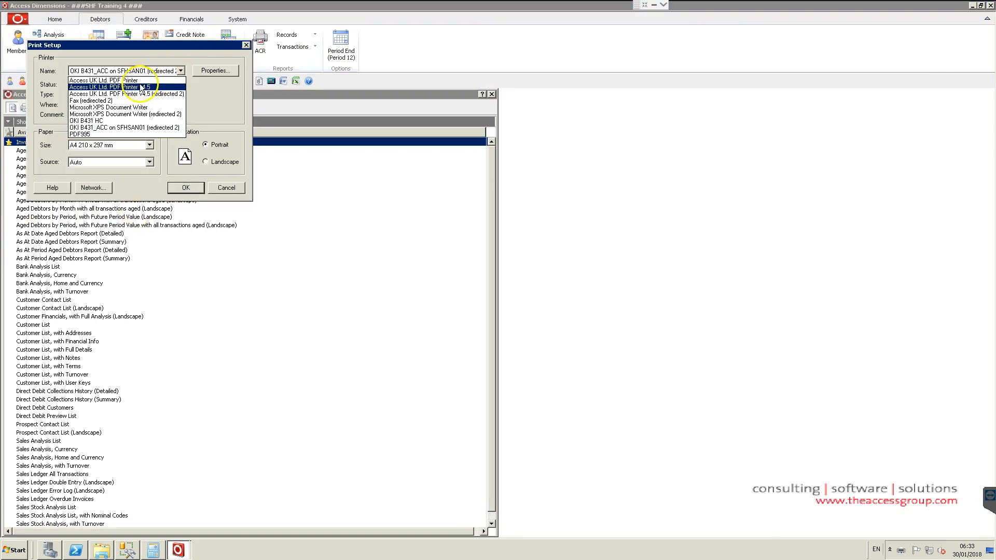
{"action": "left_click", "coordinate": [198, 118]}
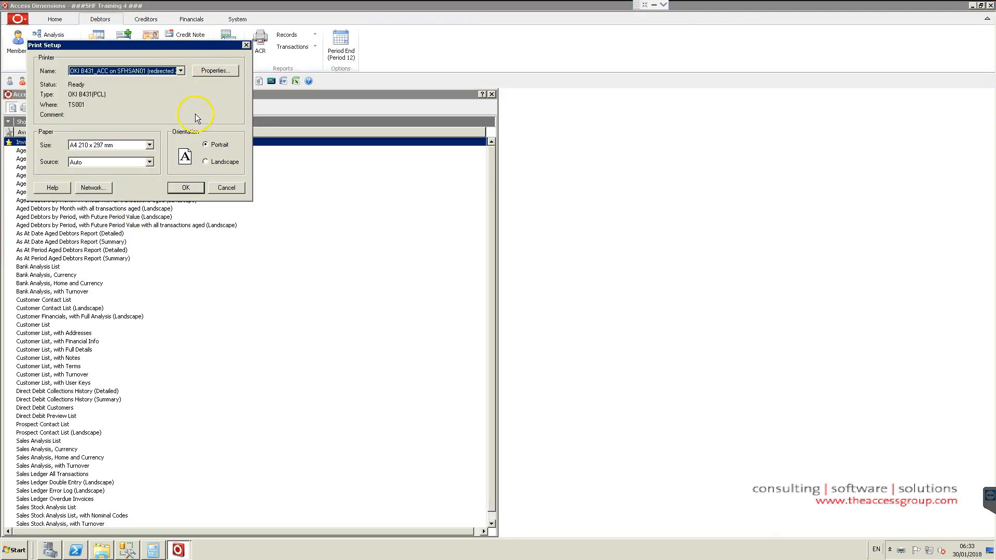
{"action": "left_click", "coordinate": [232, 190]}
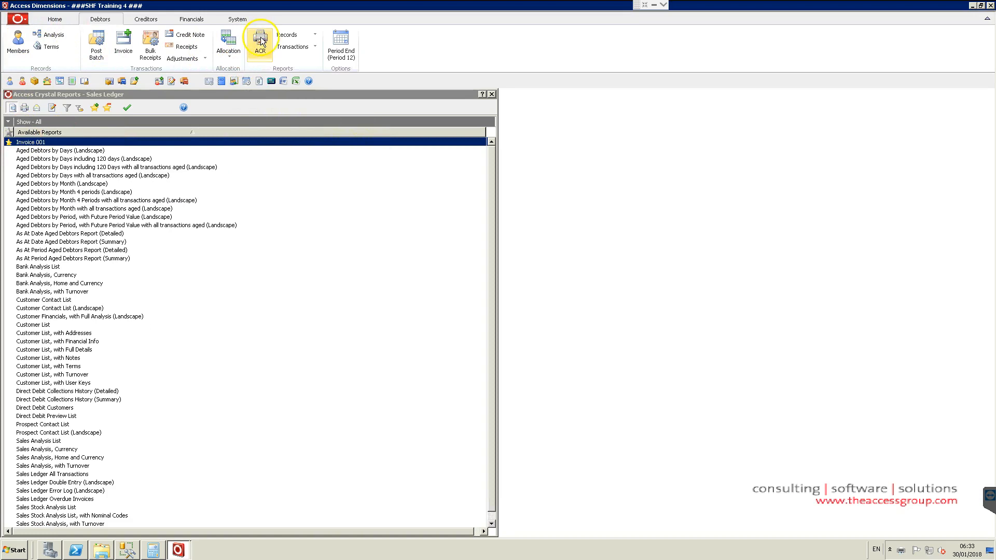
{"action": "left_click", "coordinate": [491, 94]}
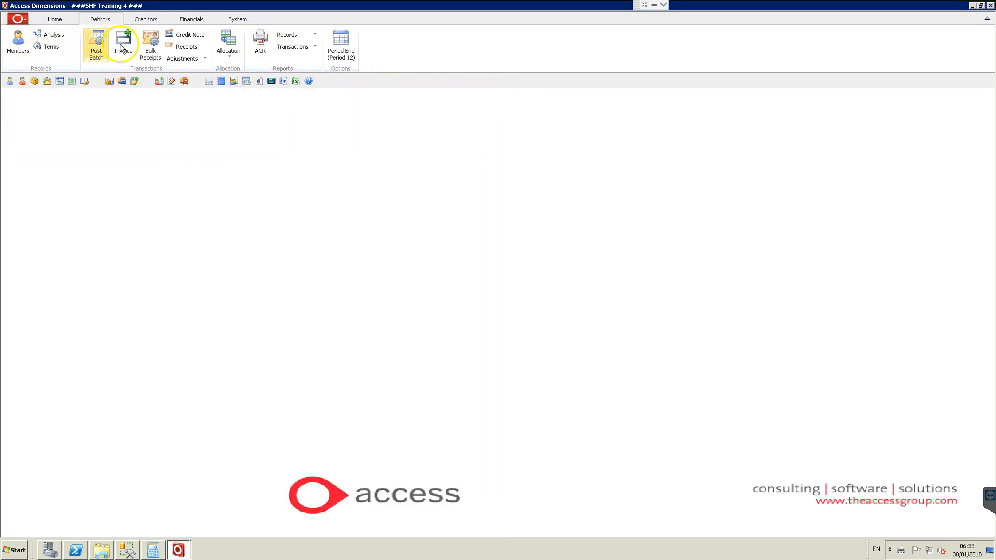
- List all batched sales ledger transactions, select and post invoice 10001, and close the batch posting window
{"action": "left_click", "coordinate": [96, 43]}
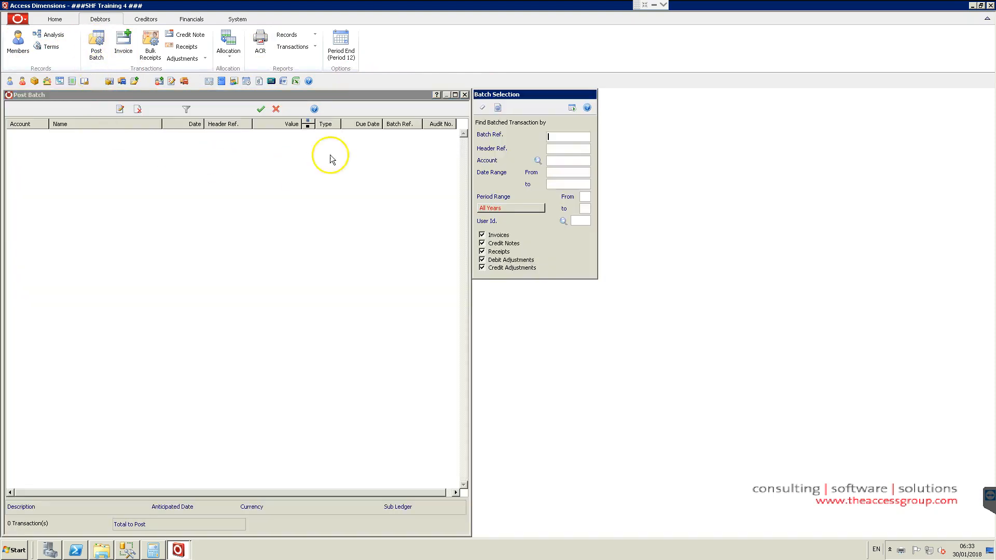
{"action": "left_click", "coordinate": [572, 107]}
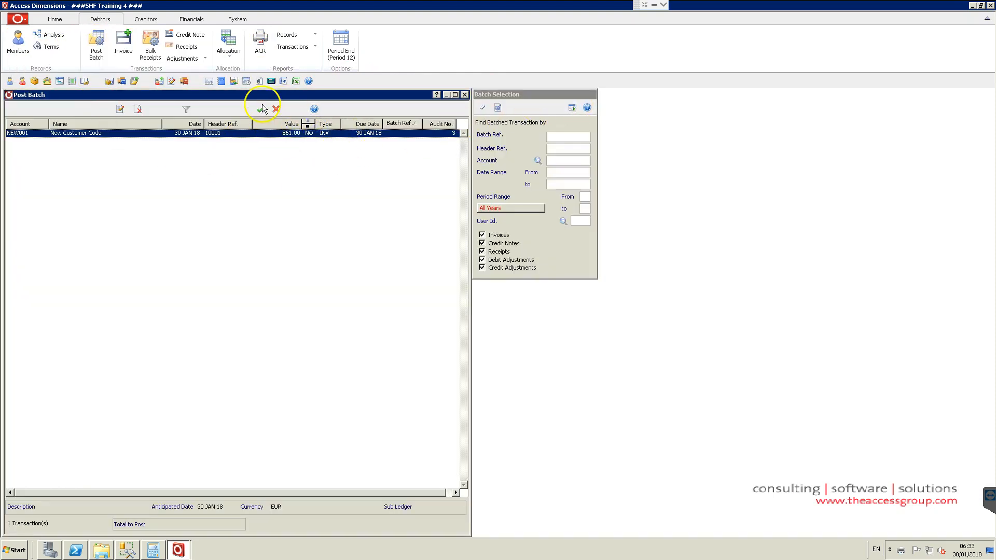
{"action": "left_click", "coordinate": [307, 133]}
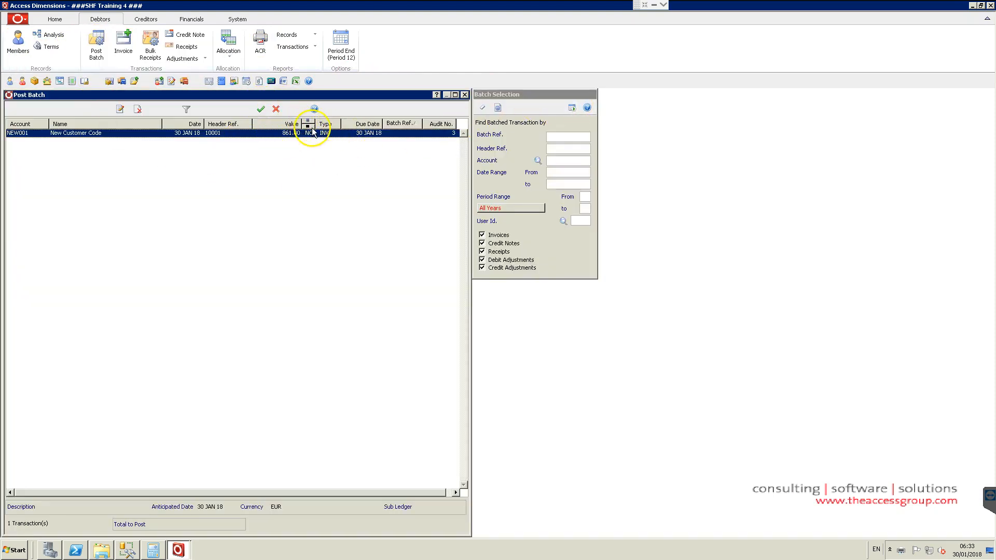
{"action": "left_click", "coordinate": [261, 110]}
{"action": "left_click", "coordinate": [177, 138]}
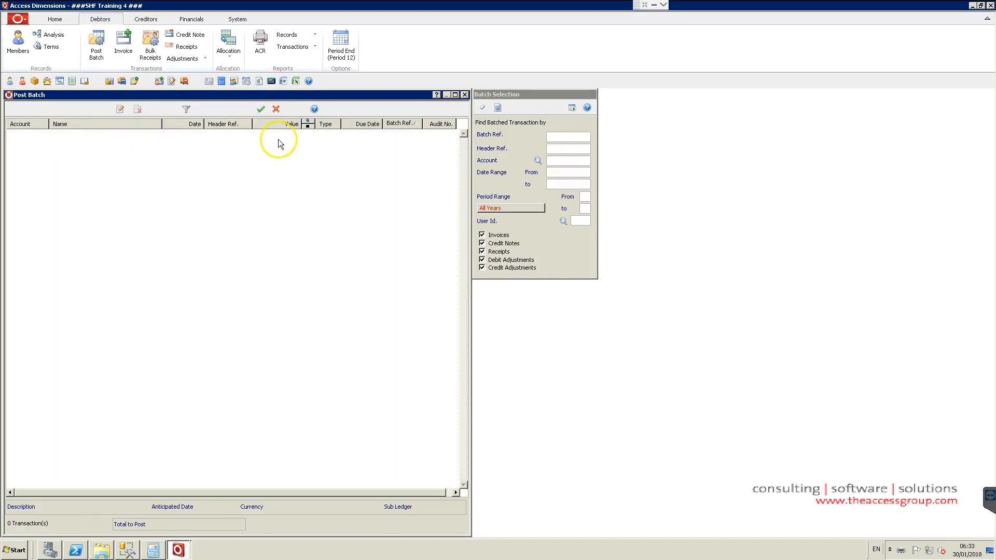
{"action": "left_click", "coordinate": [464, 95]}
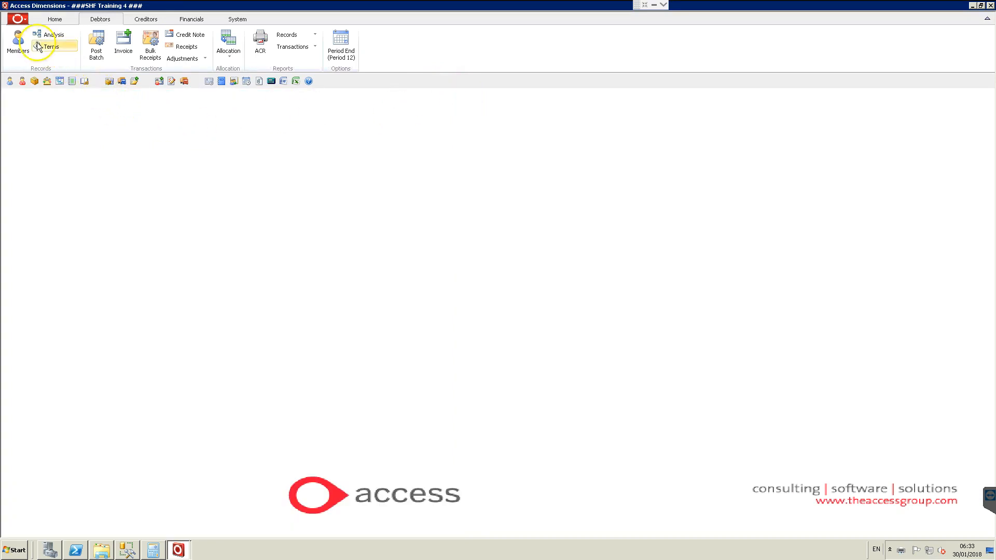
- Find the new customer's member record and view its sales transactions
{"action": "left_click", "coordinate": [20, 41]}
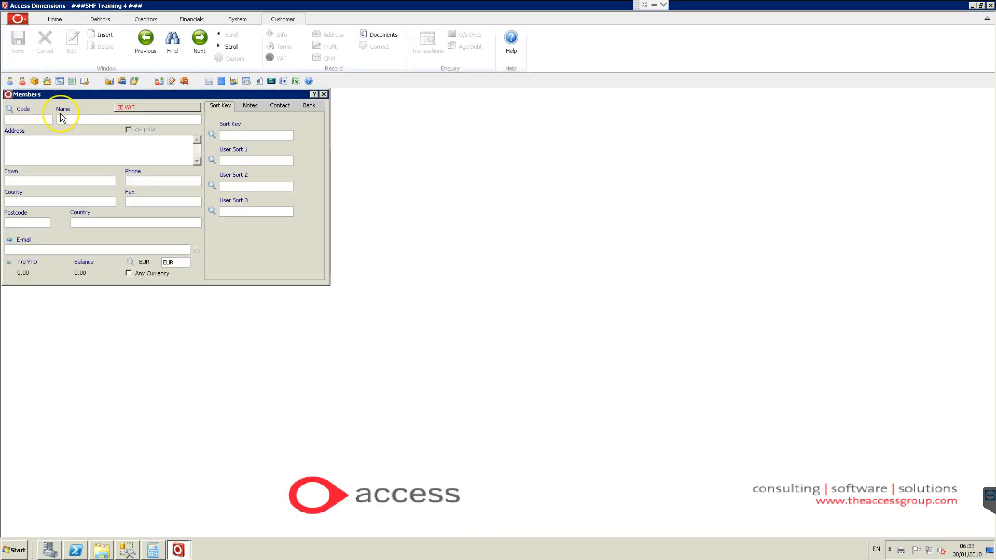
{"action": "left_click", "coordinate": [323, 94]}
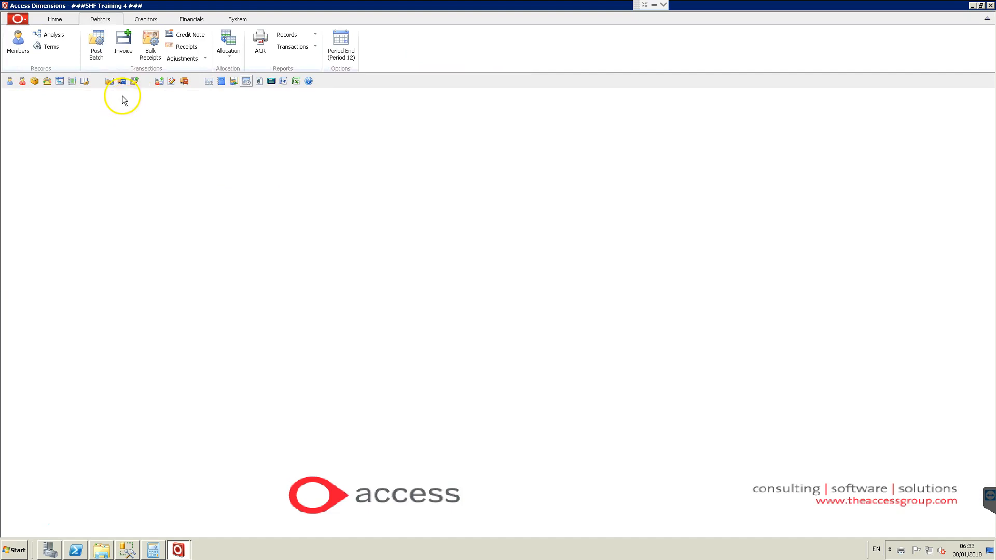
{"action": "left_click", "coordinate": [24, 45]}
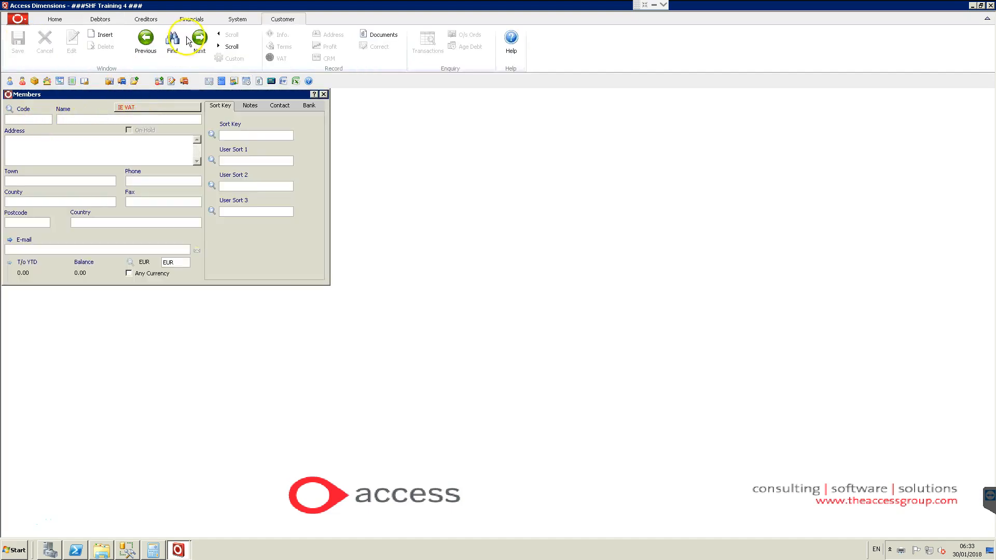
{"action": "left_click", "coordinate": [200, 38]}
{"action": "left_click", "coordinate": [200, 39]}
{"action": "left_click", "coordinate": [200, 39]}
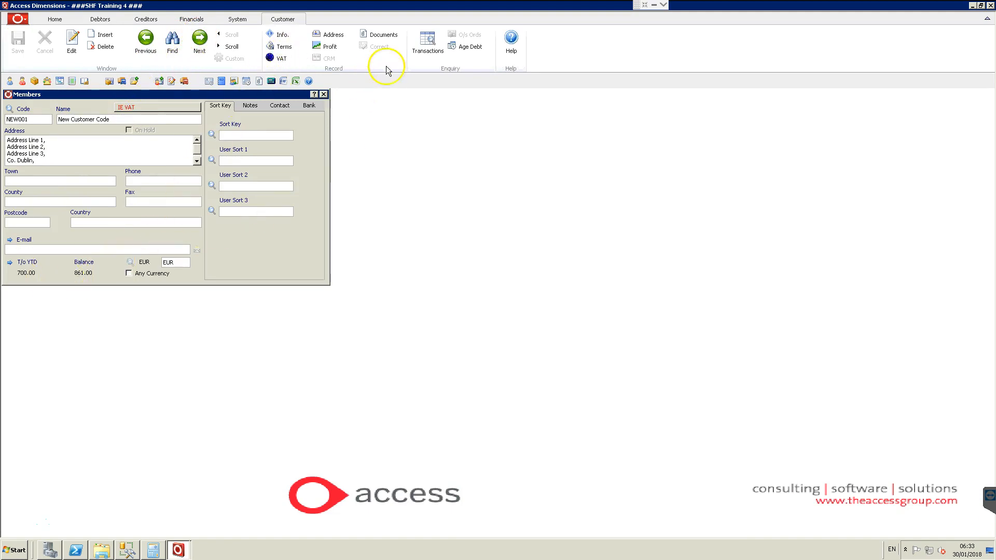
{"action": "left_click", "coordinate": [424, 47]}
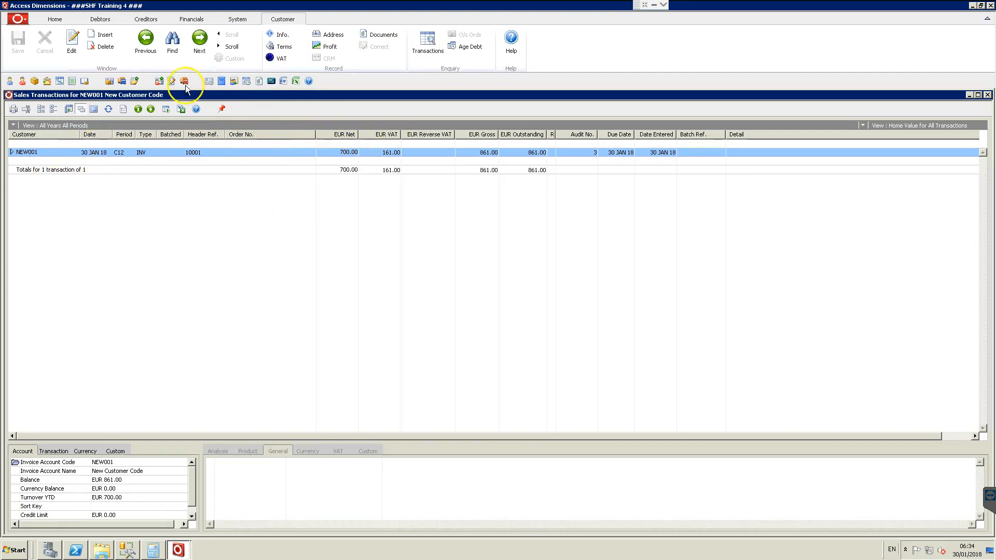
- Return to the Sales Ledger Crystal Reports and run the Invoice 001 report again
{"action": "left_click", "coordinate": [100, 20]}
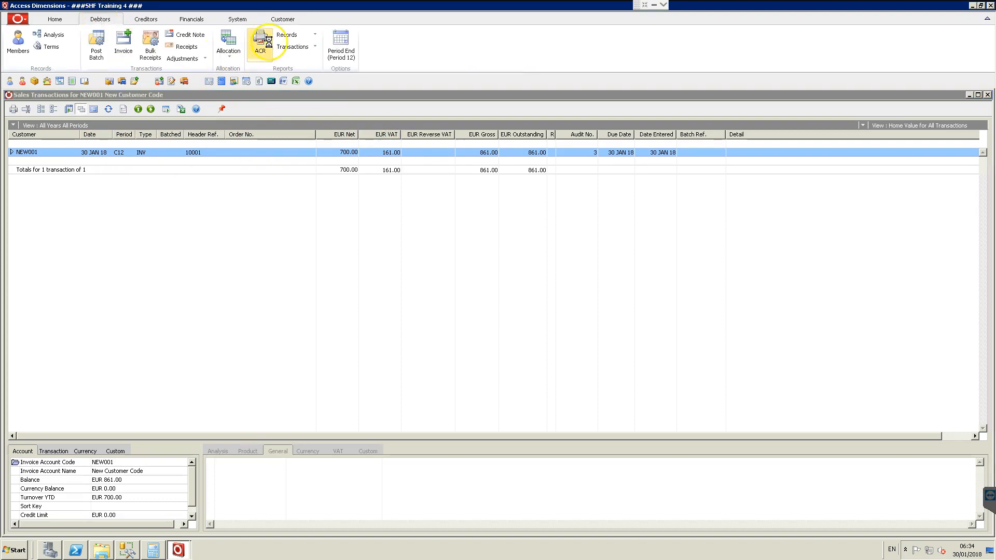
{"action": "left_click", "coordinate": [219, 83]}
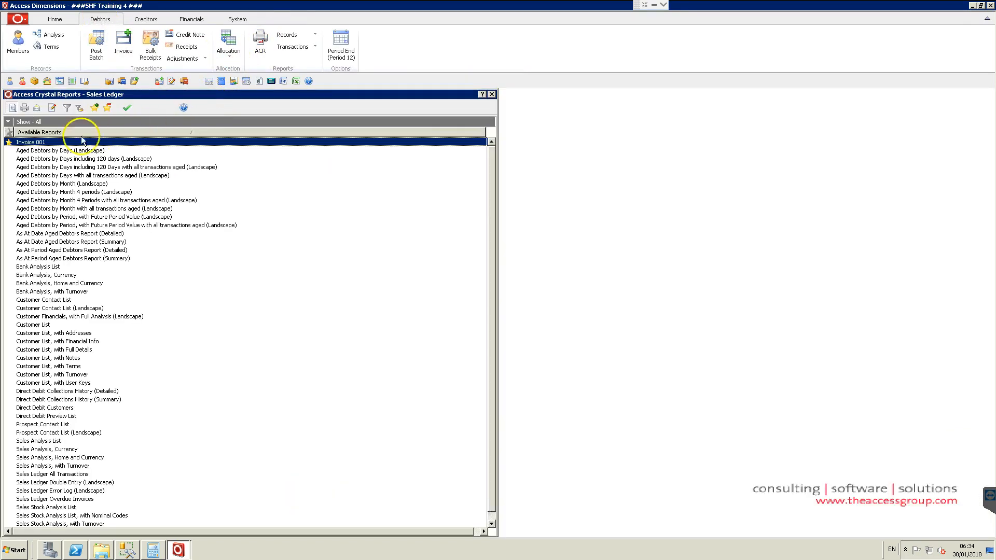
{"action": "double_click", "coordinate": [41, 142]}
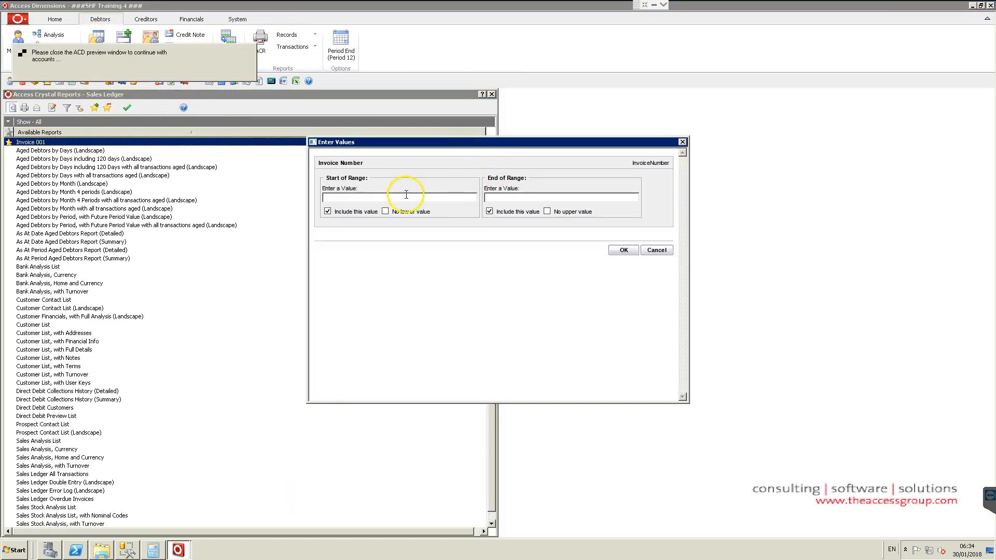